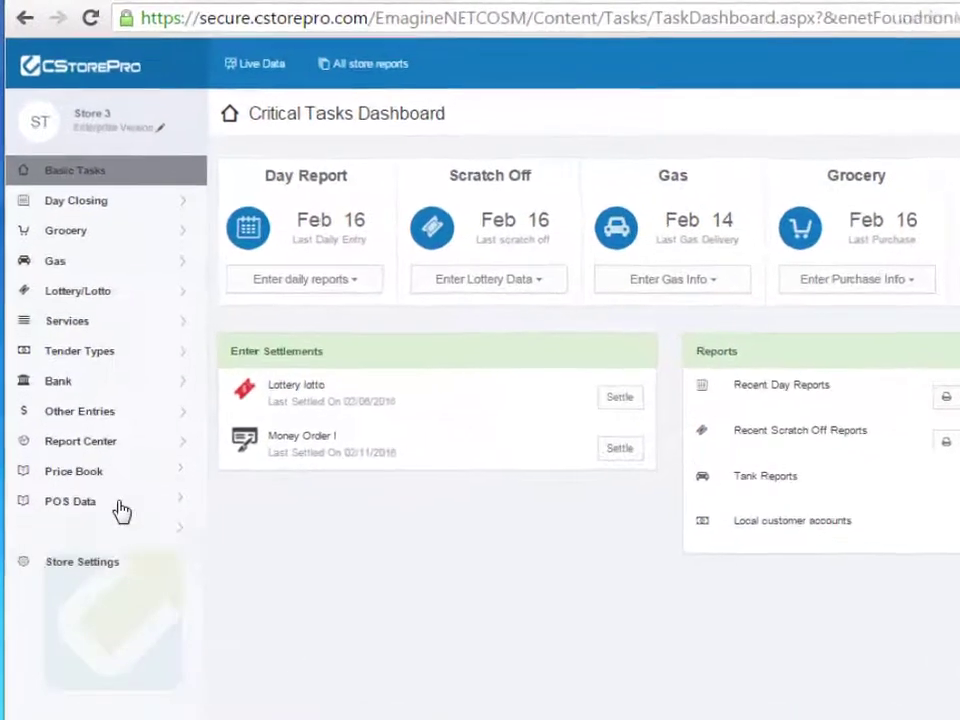
Open the Price Book's Items list and scroll through Store 3's items
left_click(135, 531)
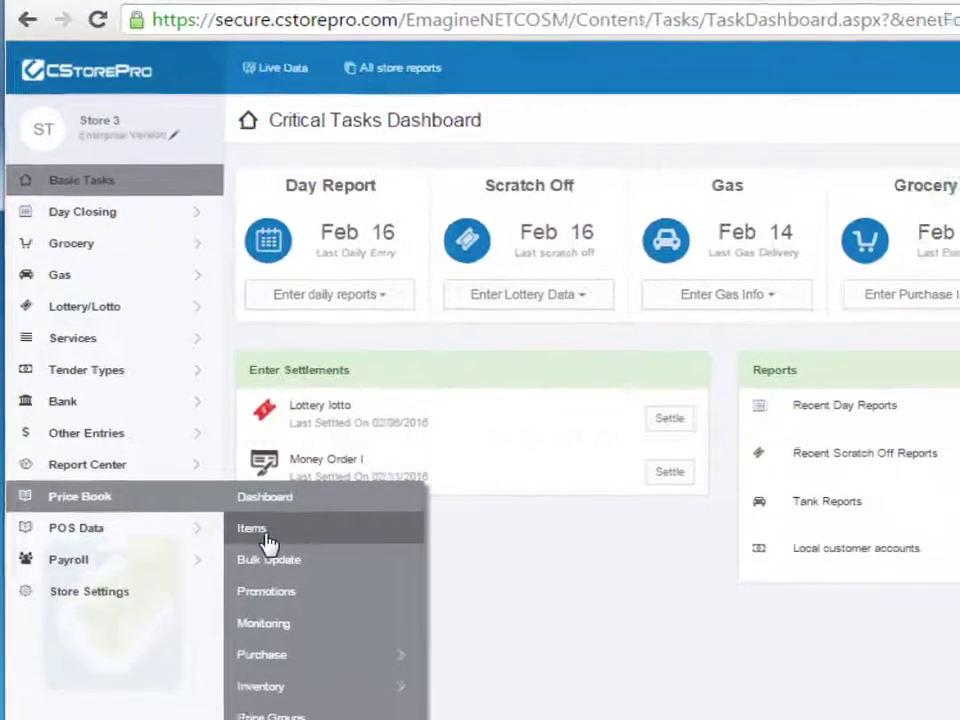
left_click(262, 546)
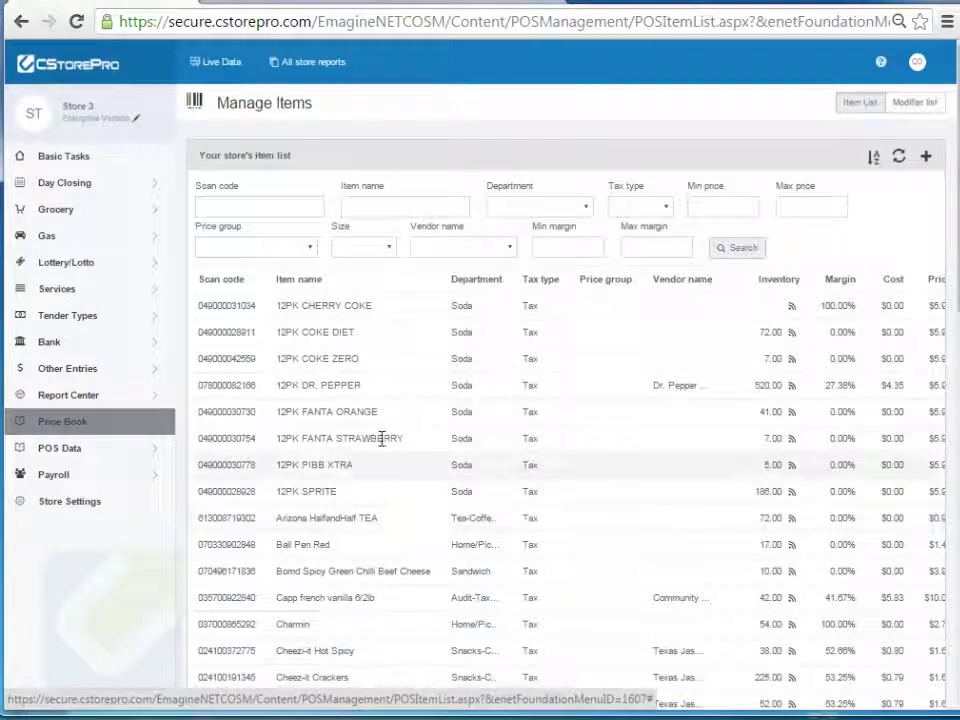
scroll(392, 436, "down", 8)
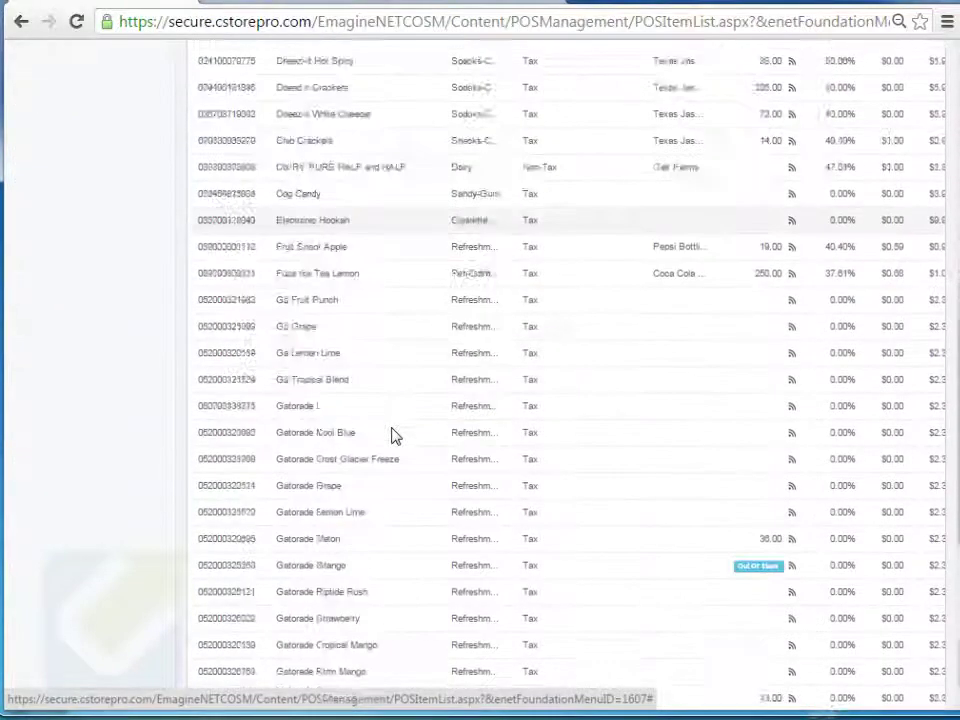
scroll(366, 497, "down", 3)
scroll(304, 598, "up", 10)
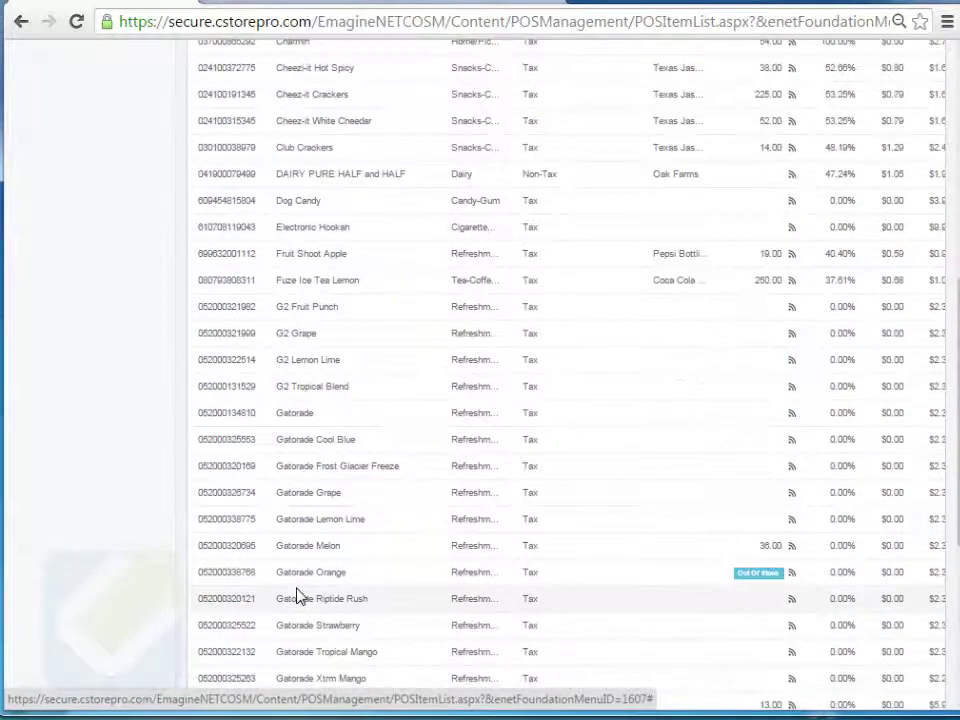
scroll(300, 595, "up", 3)
Search with no filters applied and check the total number of items found
left_click(735, 248)
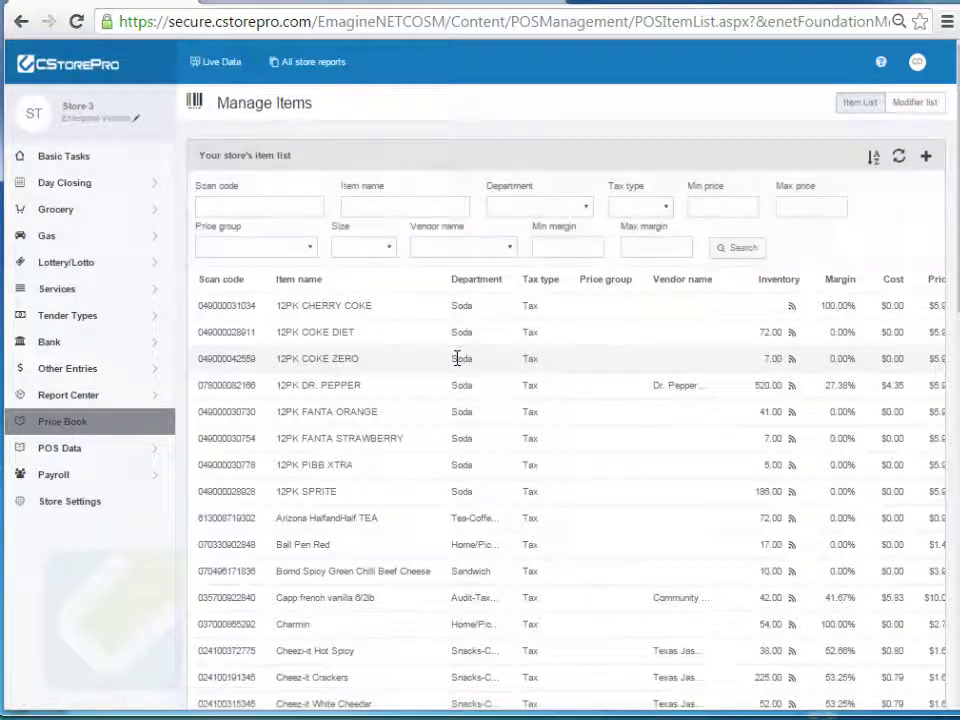
scroll(457, 360, "down", 4)
scroll(457, 365, "down", 5)
left_click(207, 670)
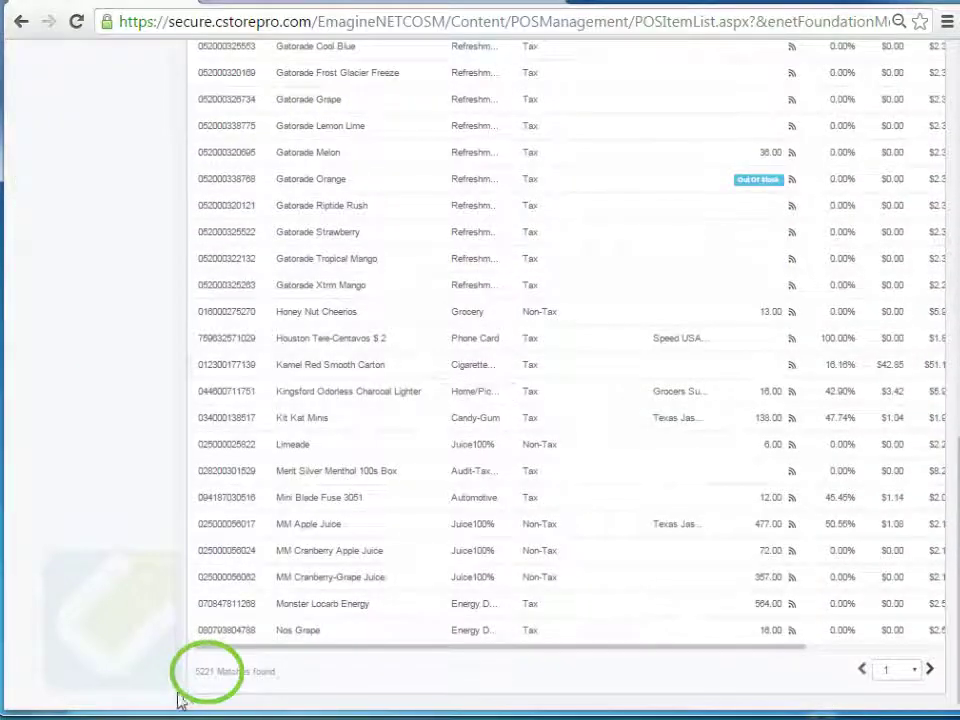
scroll(482, 362, "up", 10)
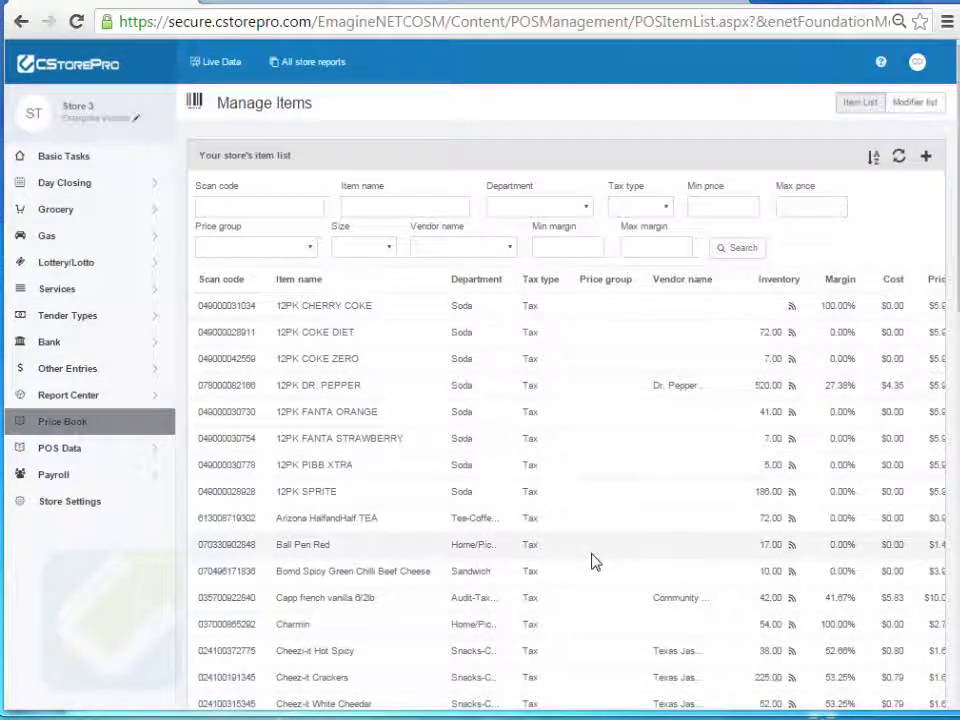
left_click(927, 160)
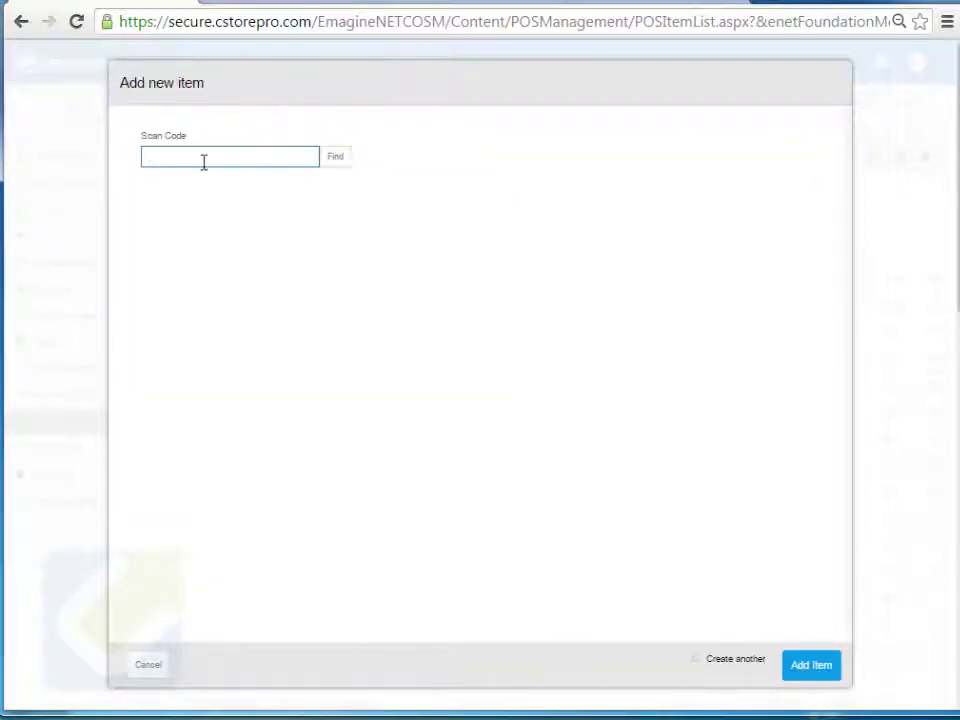
key("Return")
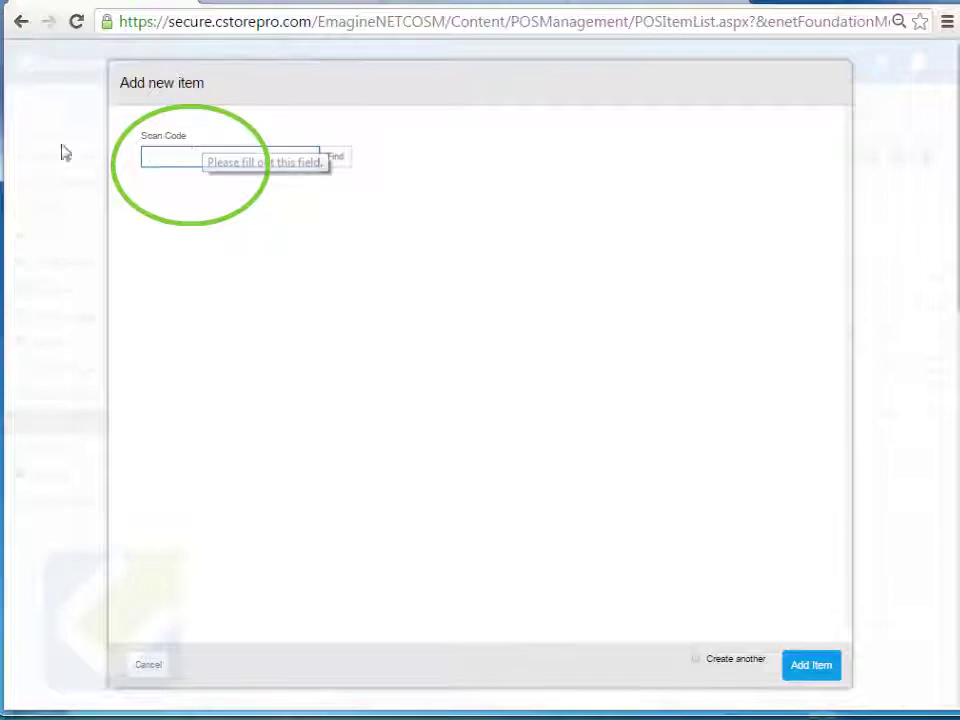
key("Return")
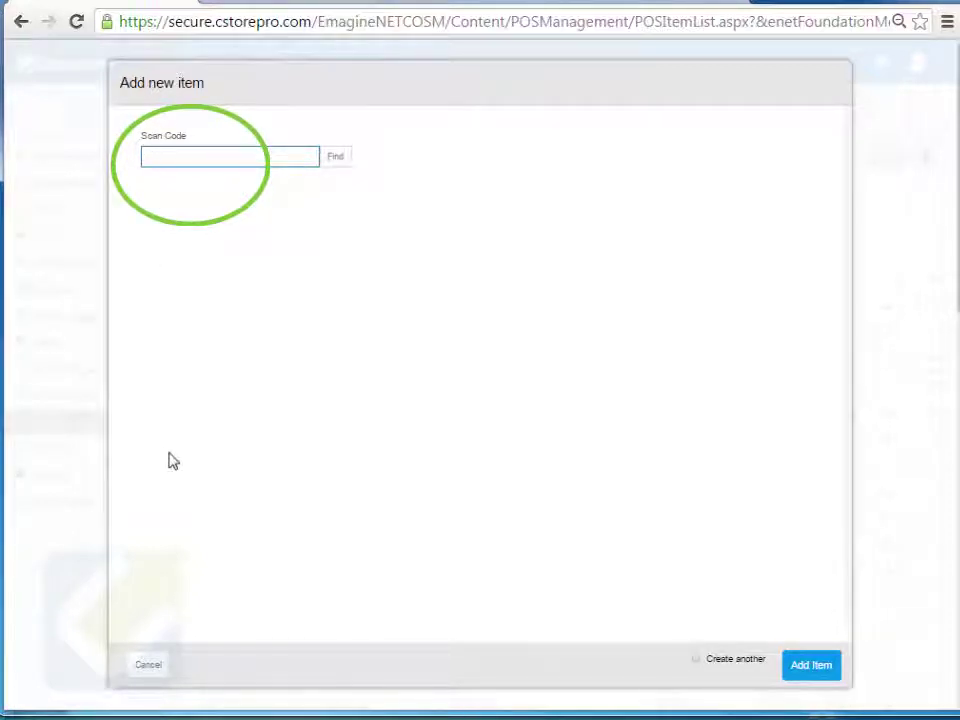
type("017145711210")
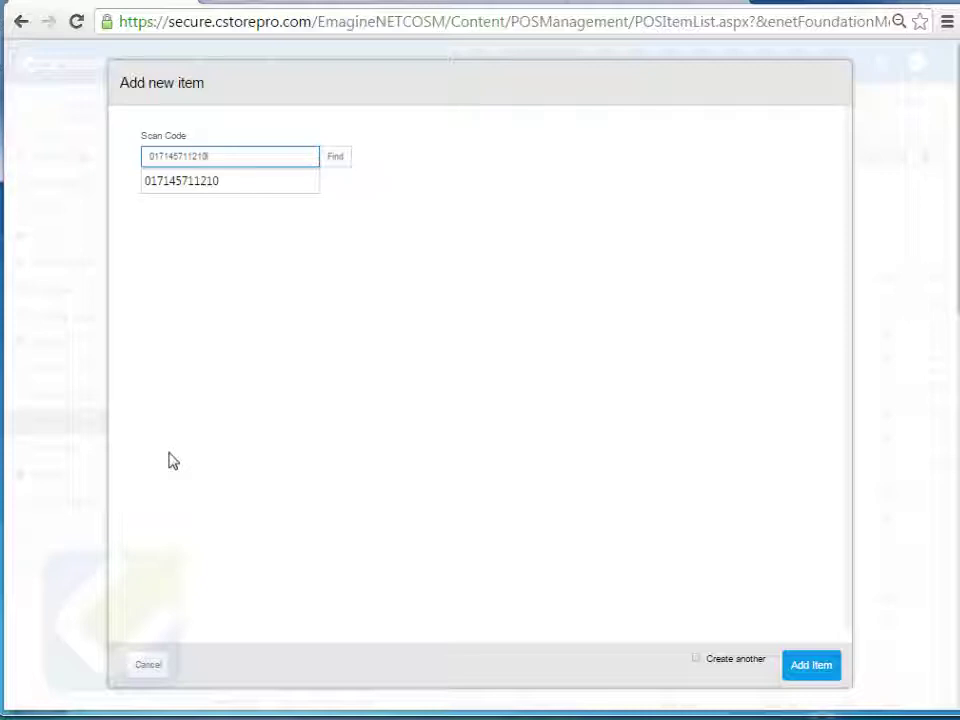
Look up the scan code and review the prefilled J-ARON BASKETBOWL name, department, tax and price
left_click(335, 156)
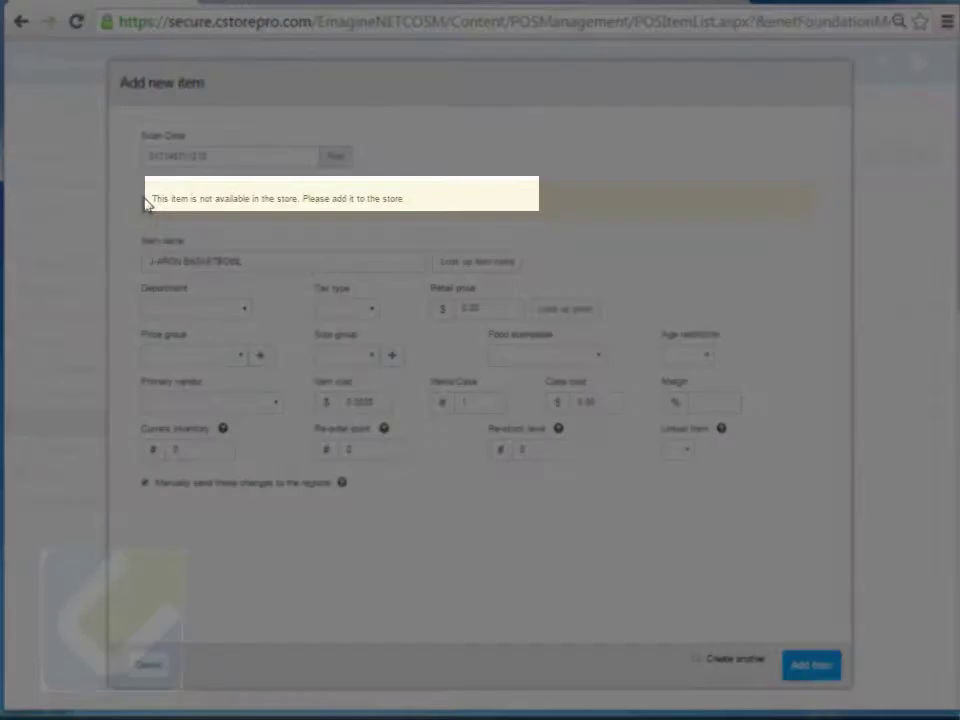
left_click_drag(150, 199, 295, 201)
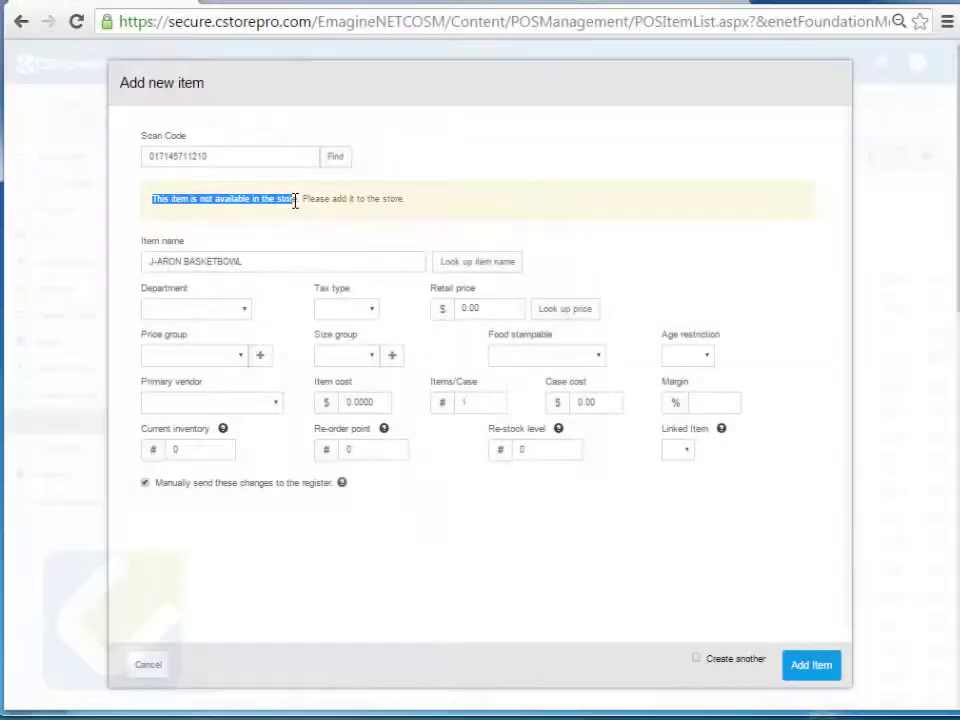
triple_click(272, 264)
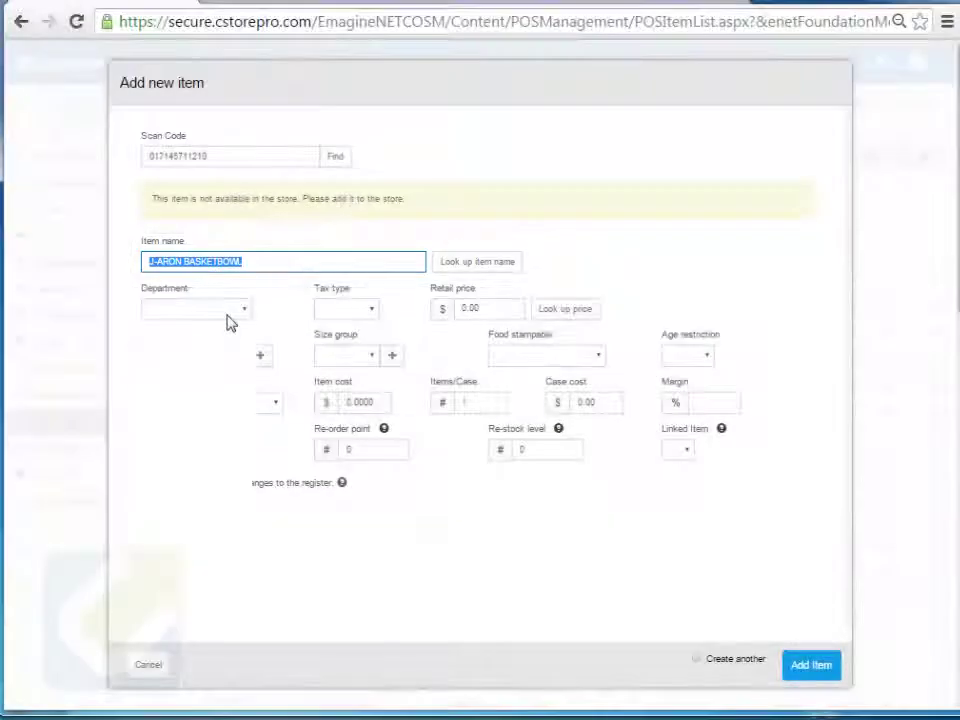
left_click(225, 312)
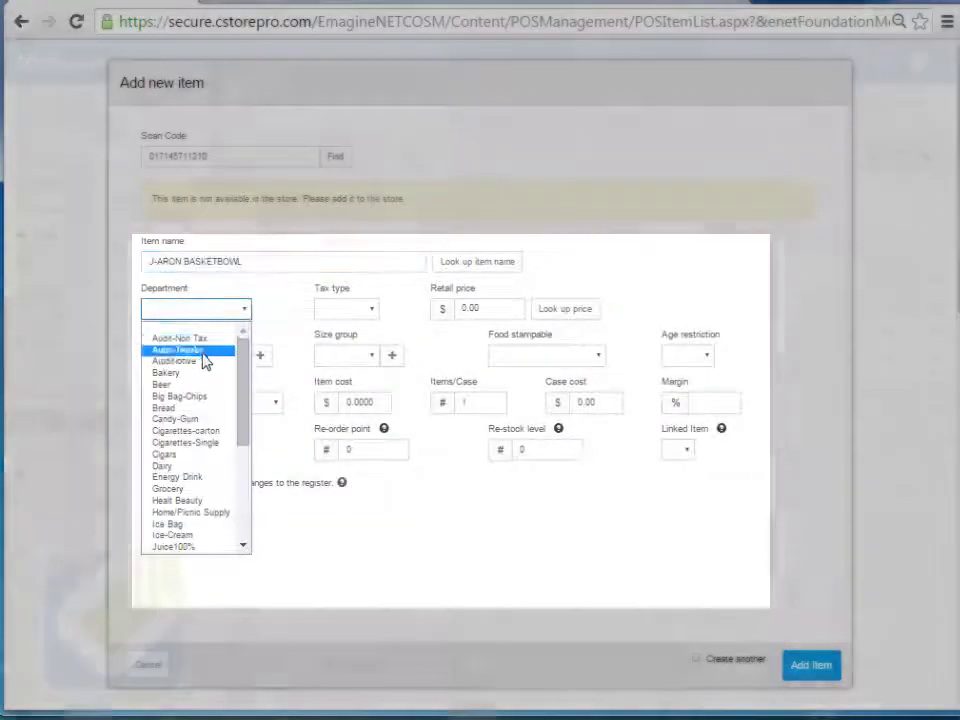
left_click(380, 318)
left_click(376, 314)
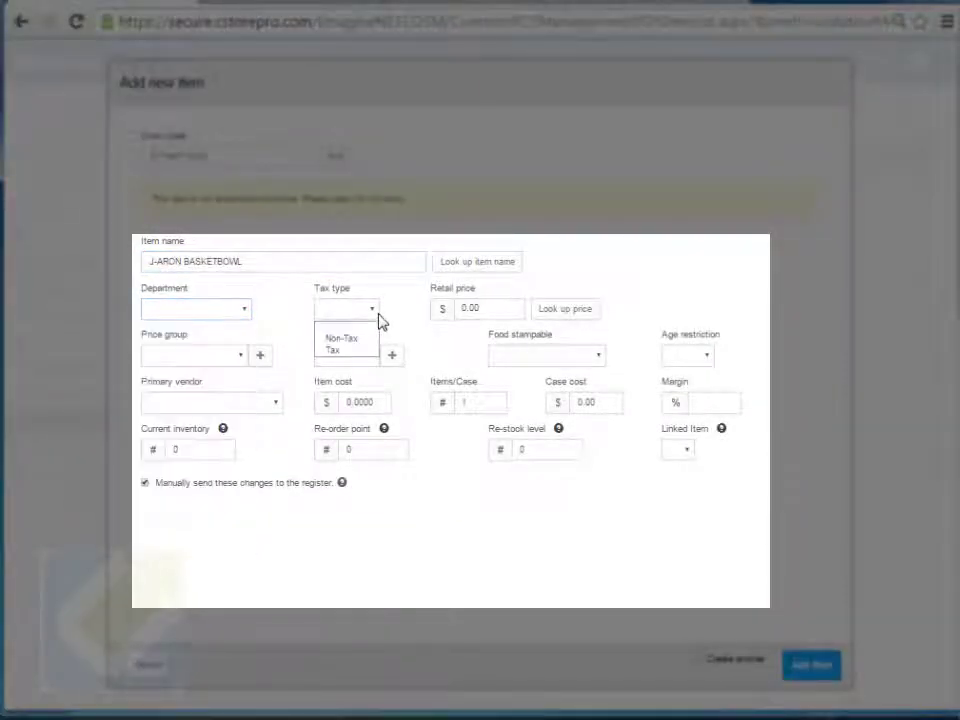
left_click(489, 310)
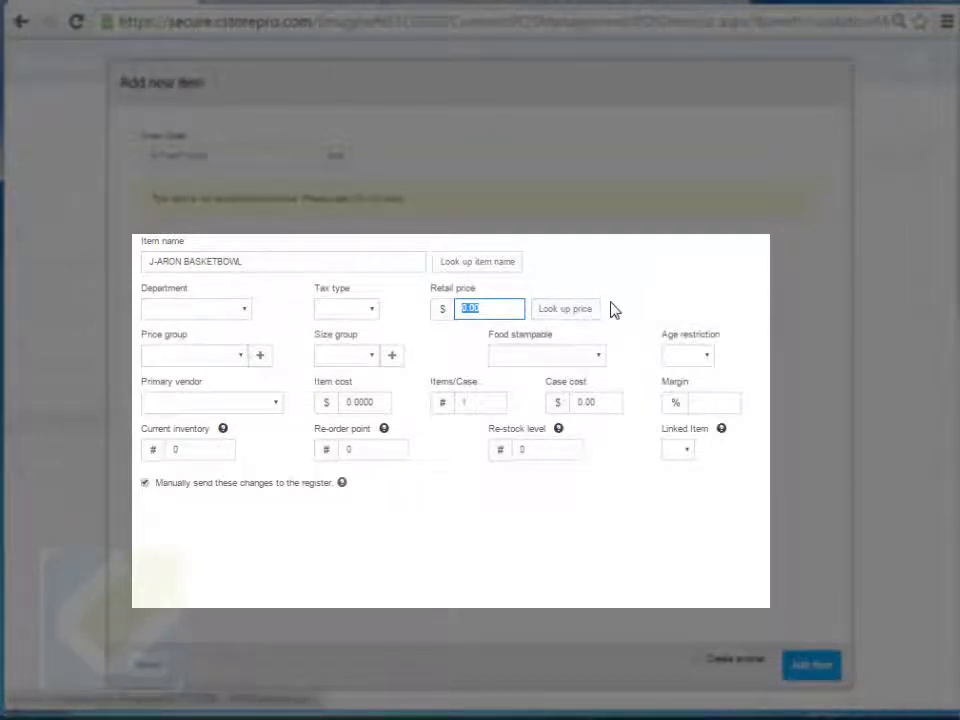
Review the price group, food stamp and age settings, then add the item to the store
left_click(208, 356)
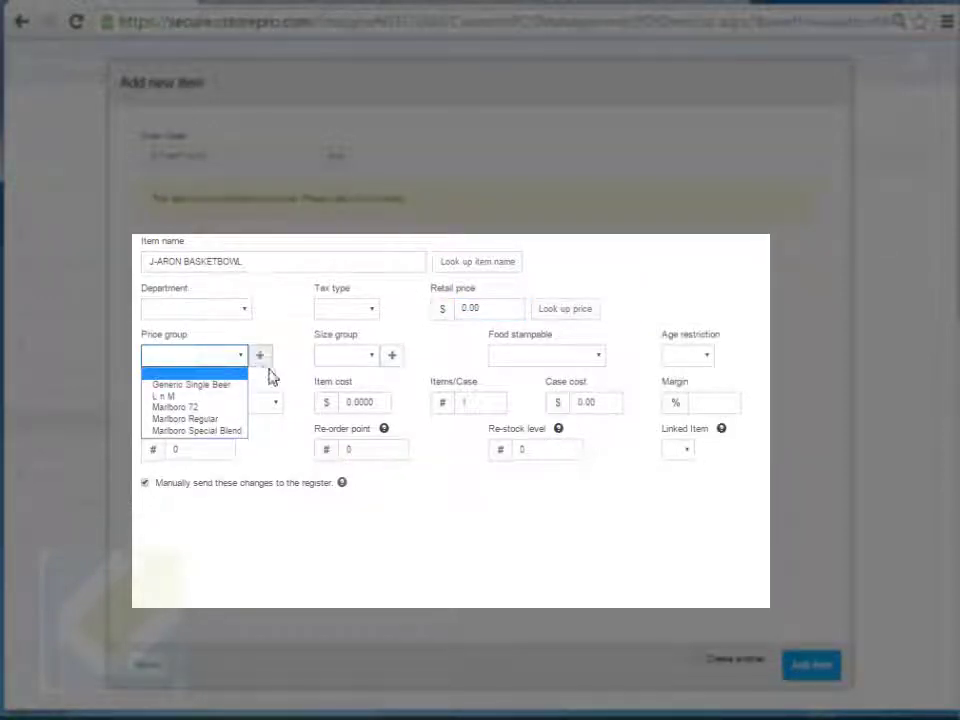
left_click(354, 371)
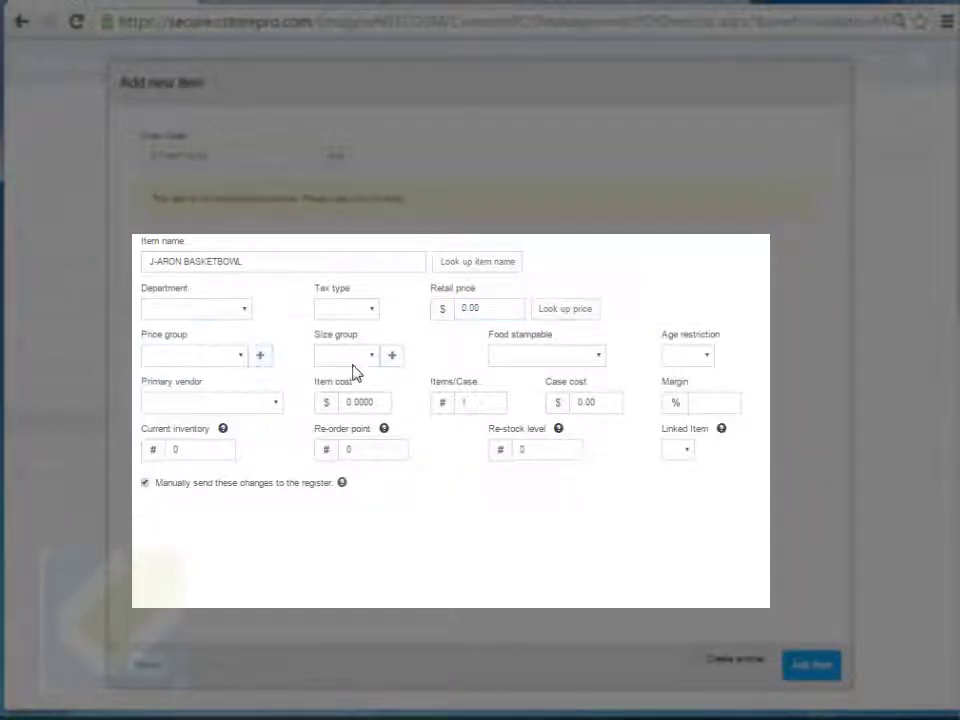
left_click(545, 362)
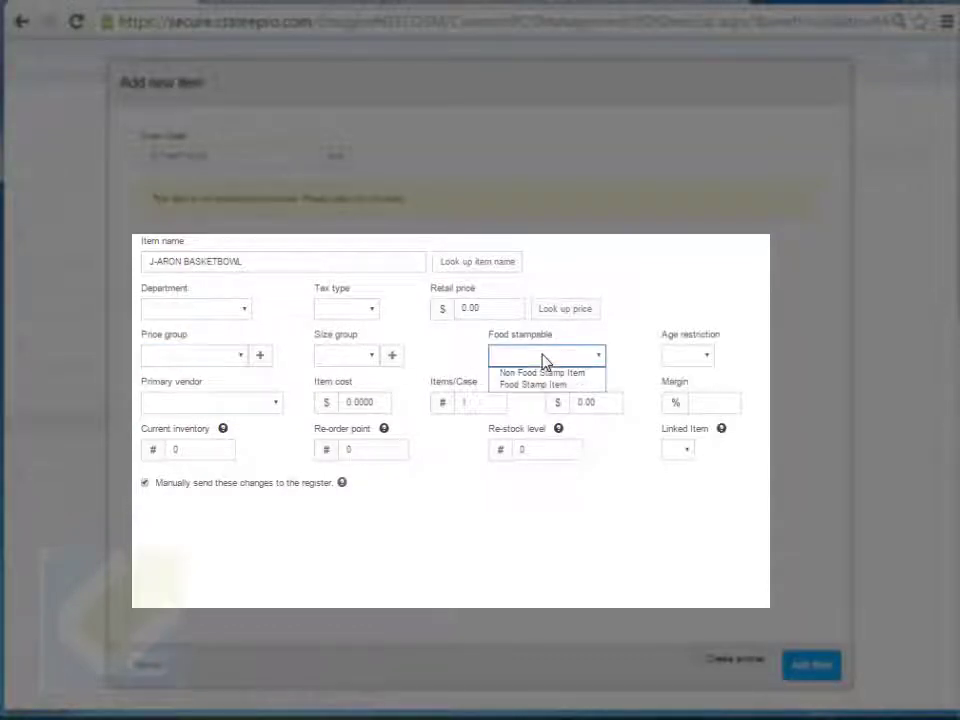
left_click(688, 358)
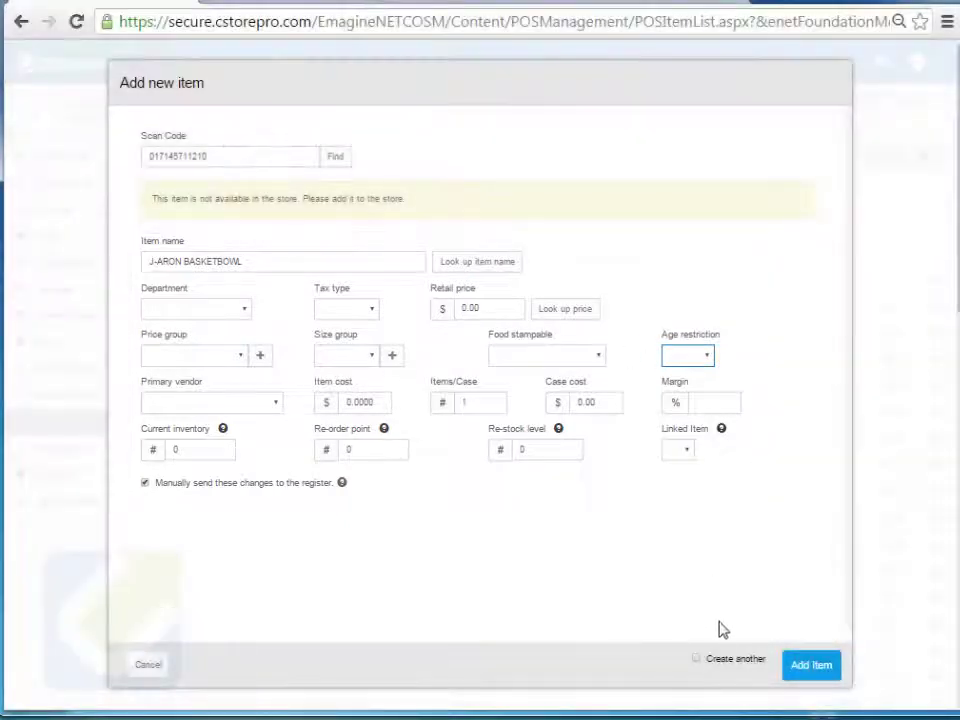
left_click(707, 666)
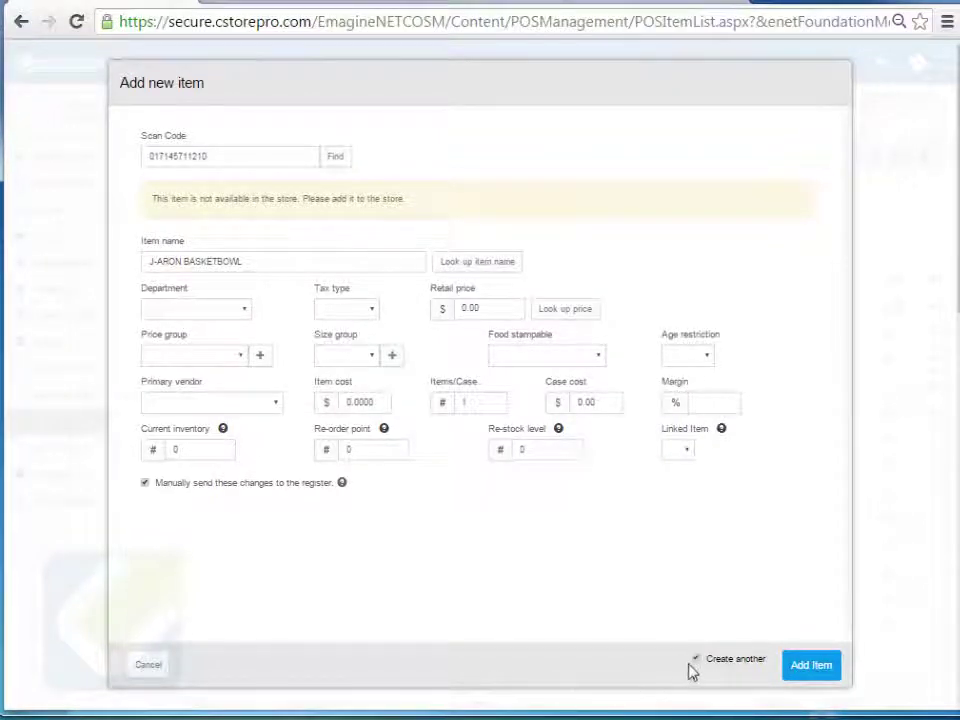
left_click(808, 666)
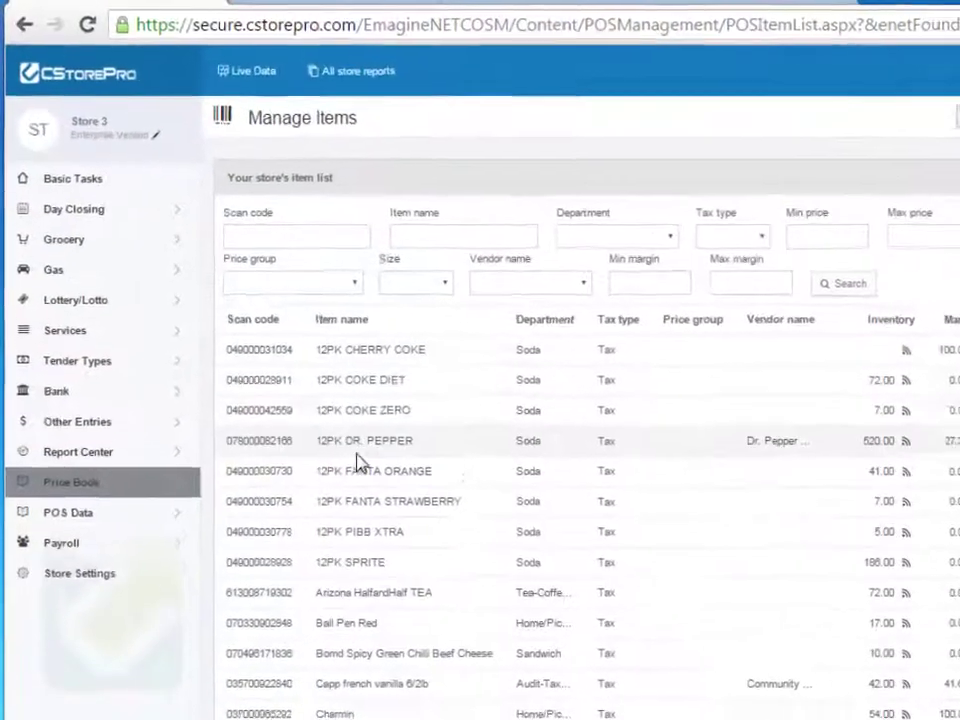
Return to the Manage Items list showing 12PK CHERRY COKE through Cheez-It White Cheddar
mouse_move(108, 428)
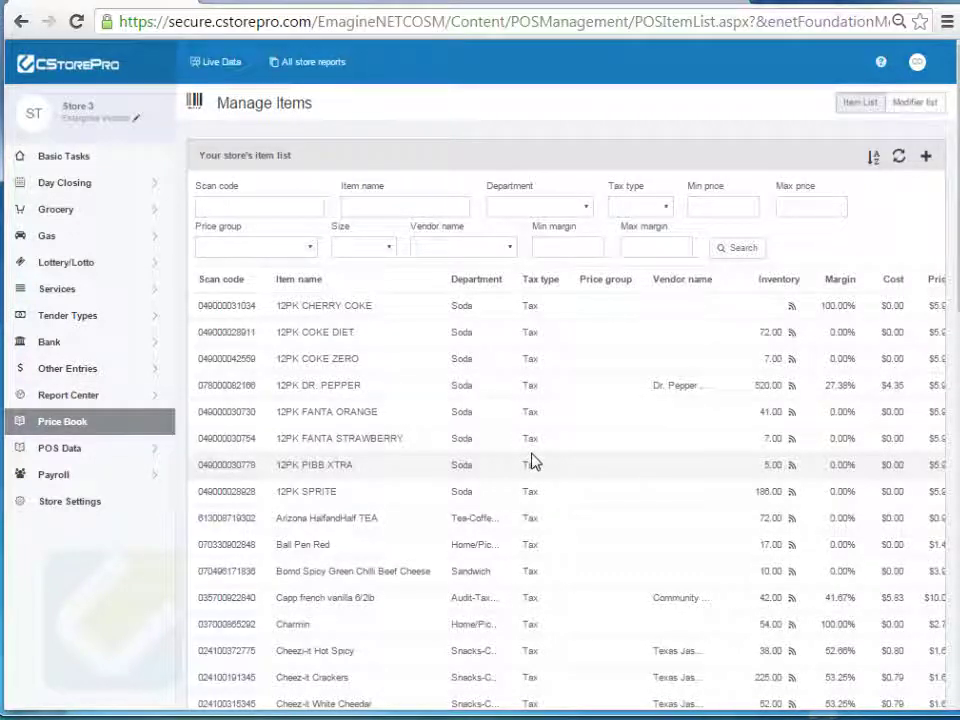
left_click(922, 110)
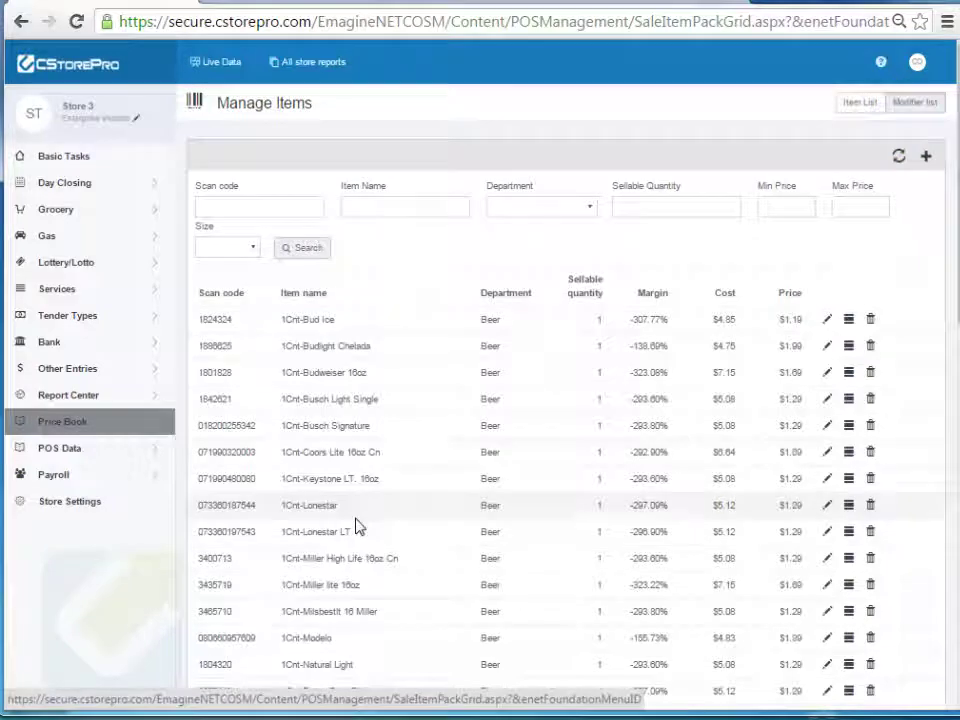
left_click(926, 160)
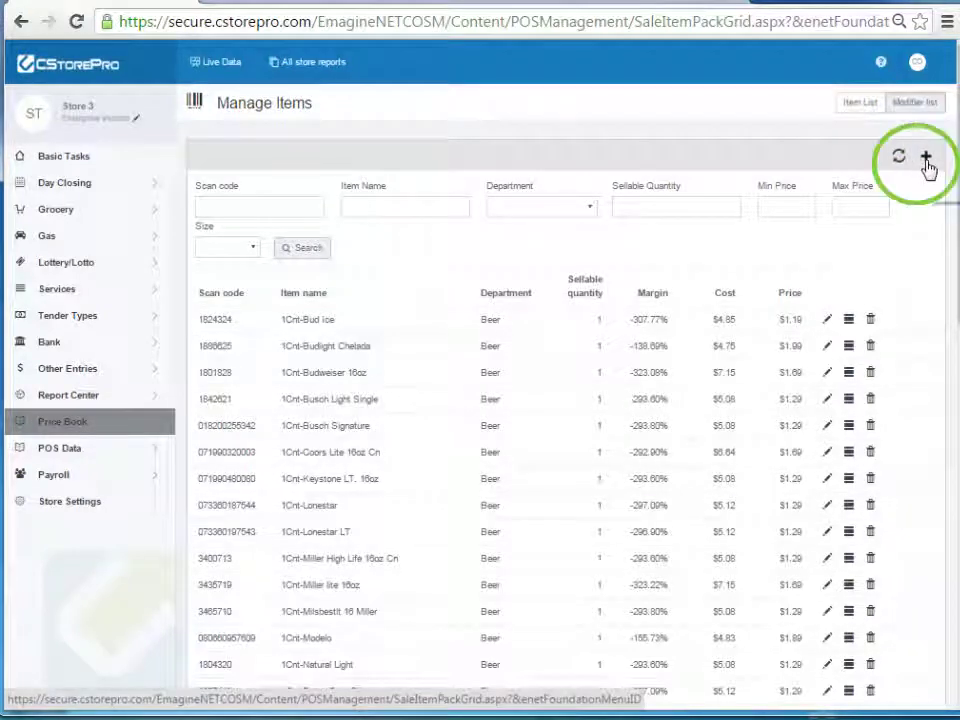
right_click(226, 157)
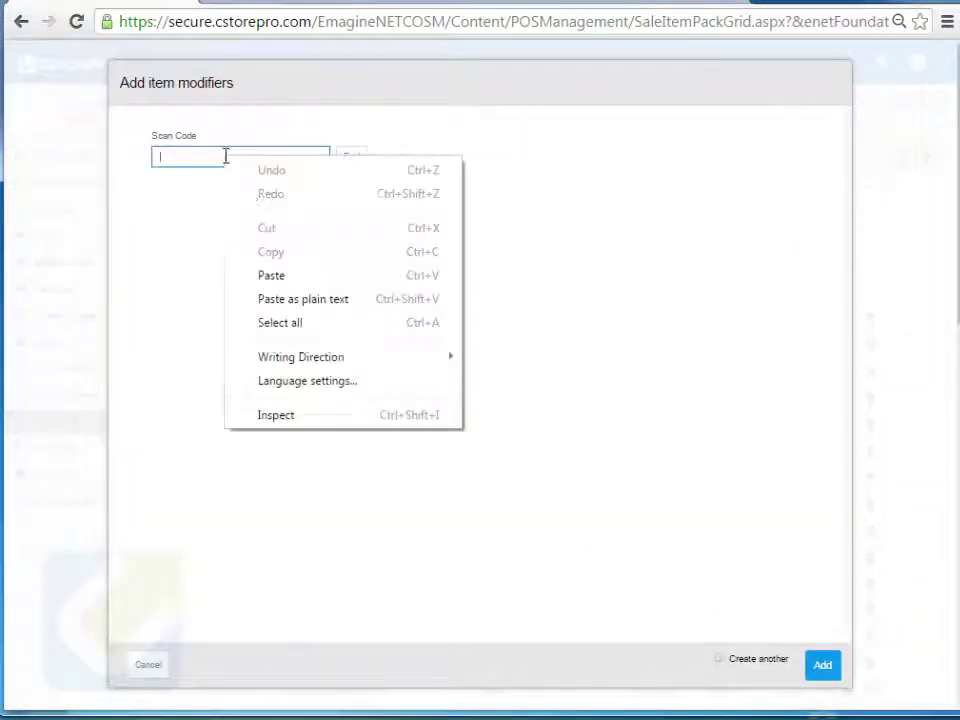
left_click(336, 277)
left_click(355, 162)
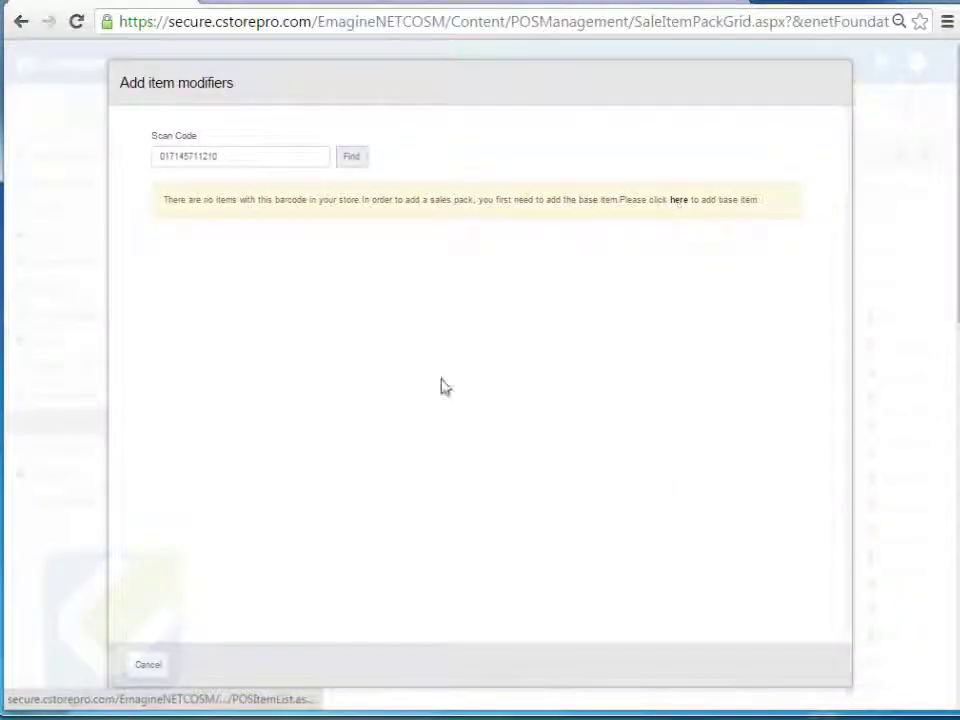
left_click(149, 665)
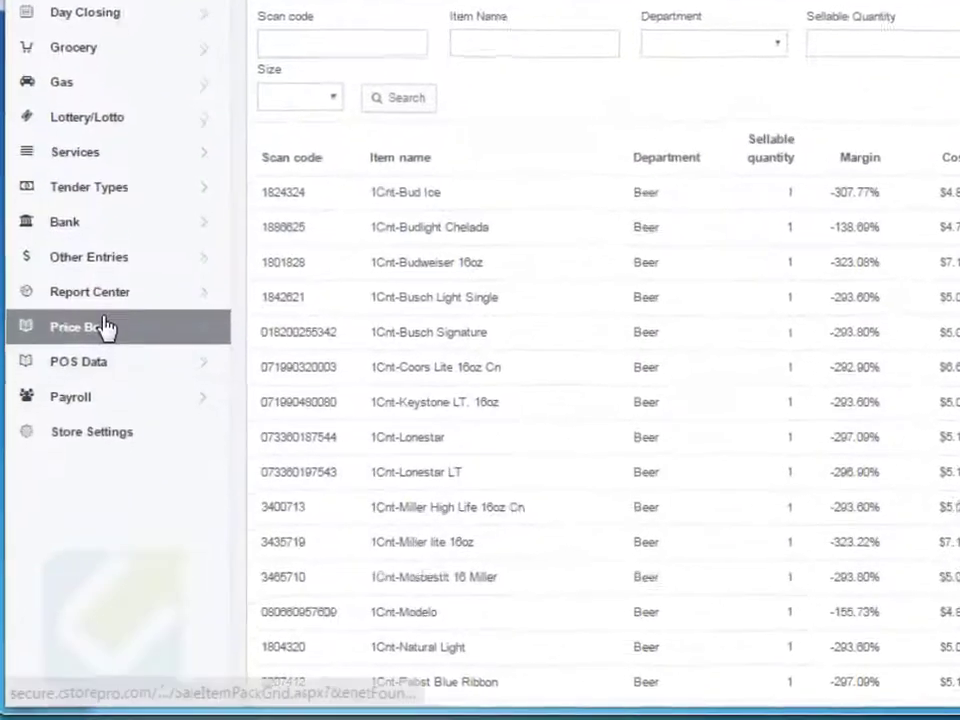
In the full item list, open the Add Item Pack dialog for 12PK CHERRY COKE, review modifiers, and cancel
mouse_move(85, 421)
left_click(336, 350)
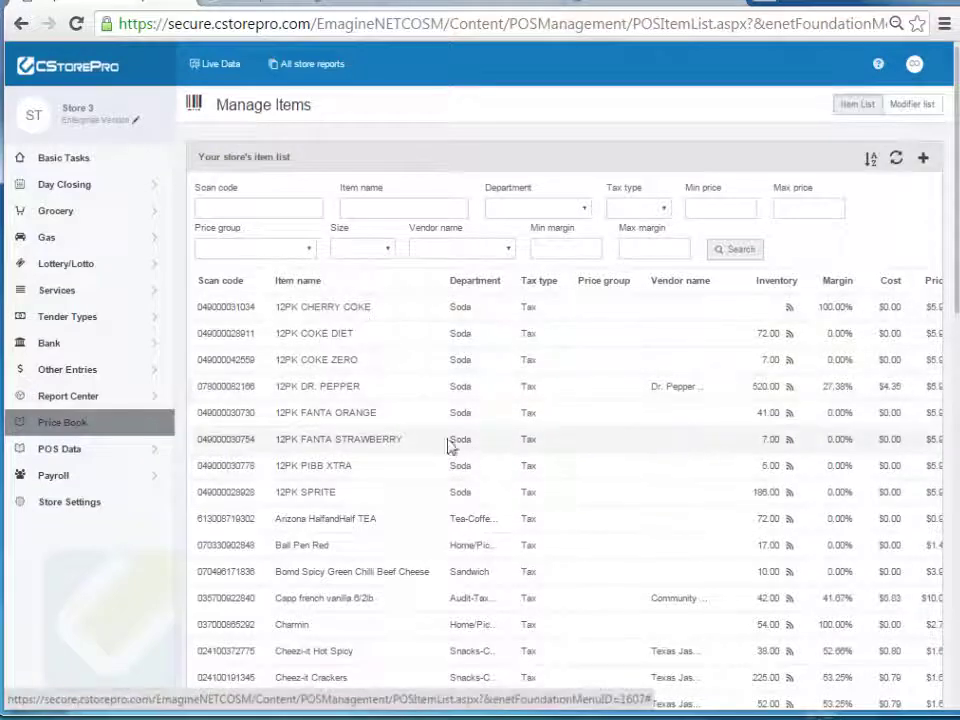
left_click_drag(462, 386, 756, 398)
left_click(810, 390)
left_click(853, 307)
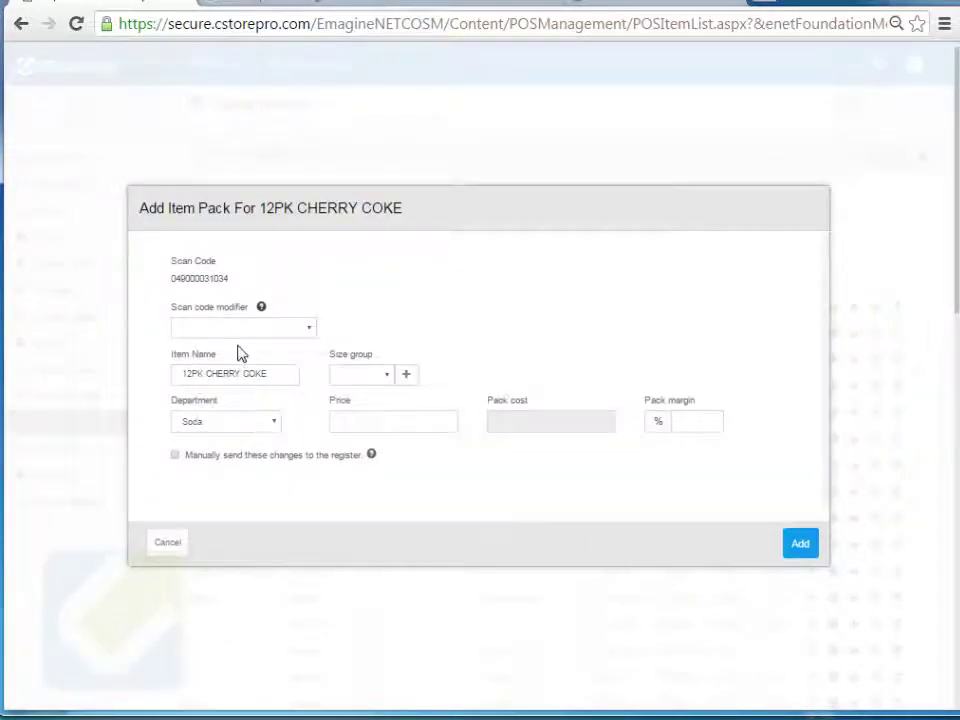
left_click(241, 332)
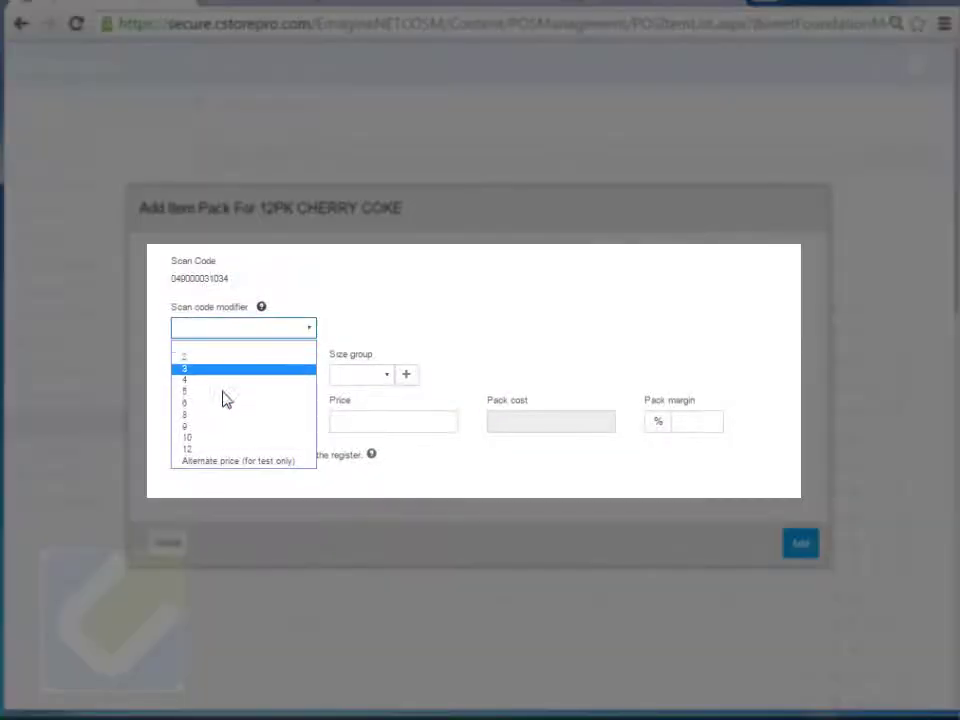
left_click(461, 289)
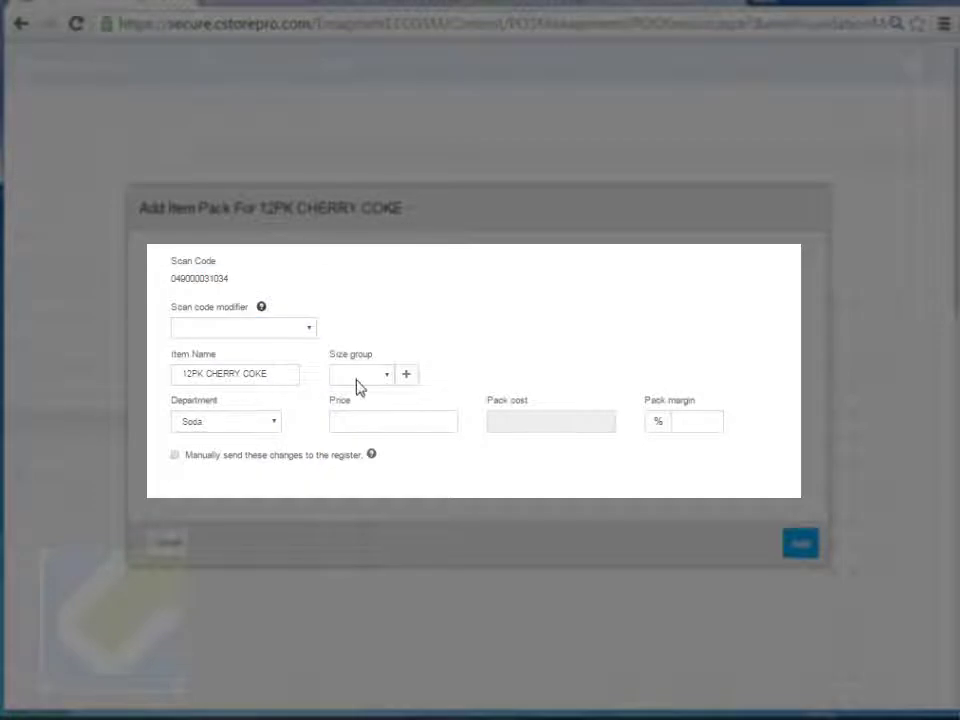
left_click(411, 420)
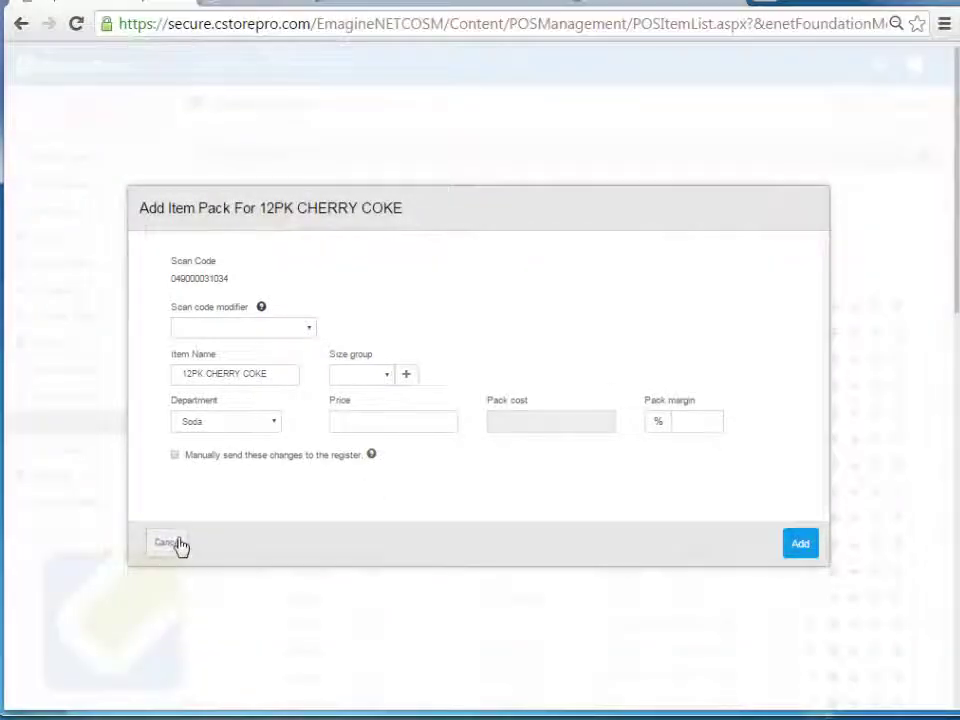
left_click(166, 543)
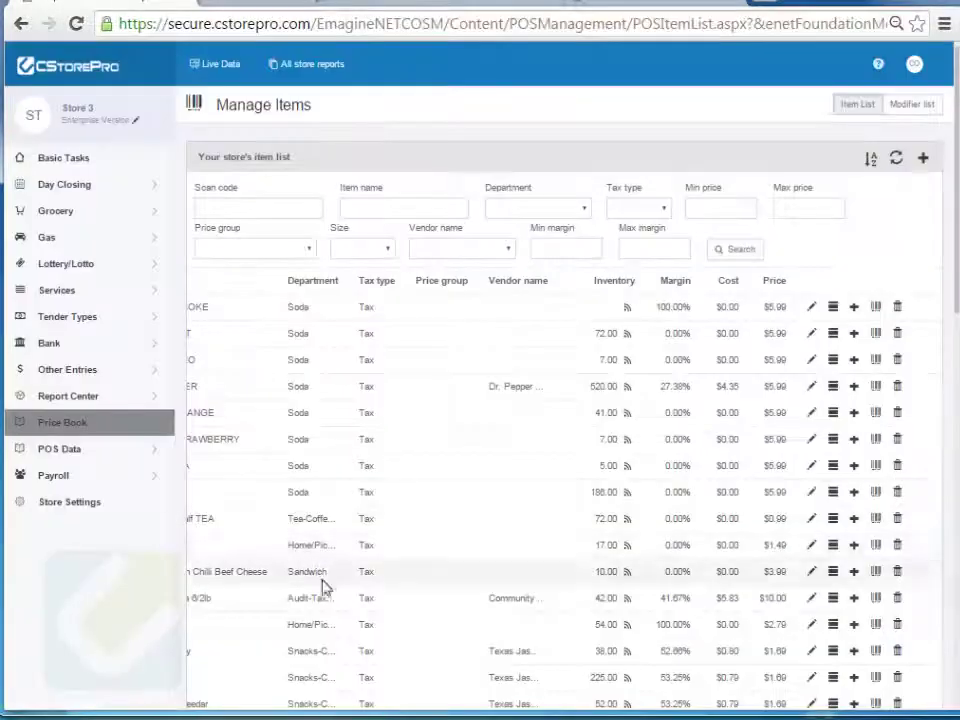
Go to Price Book > Bulk Update to reach the empty item search form
left_click(110, 423)
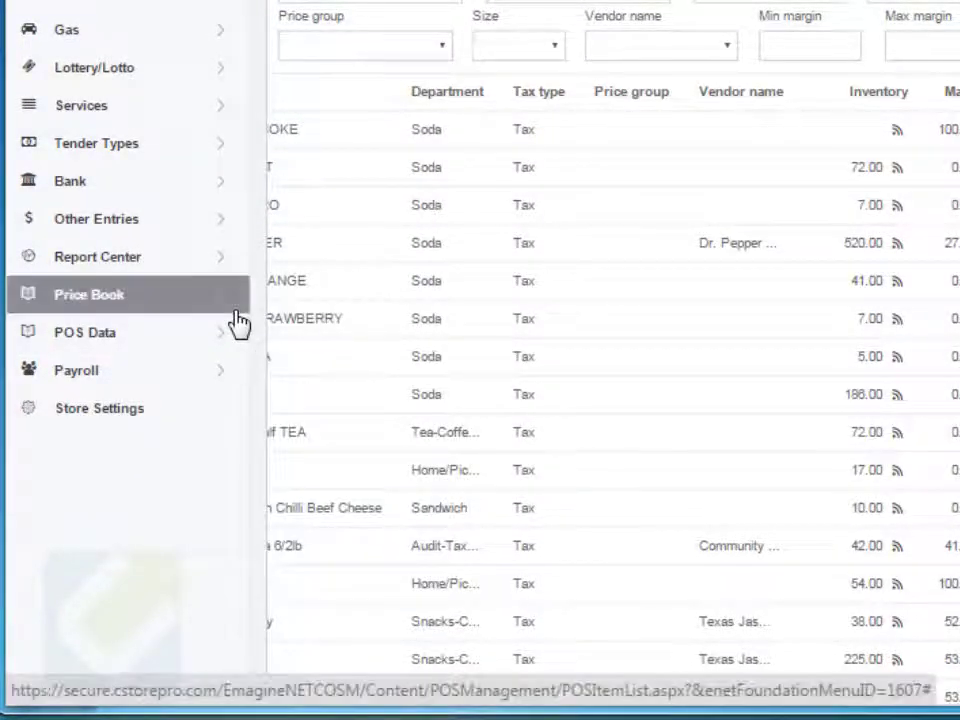
mouse_move(234, 308)
left_click(322, 386)
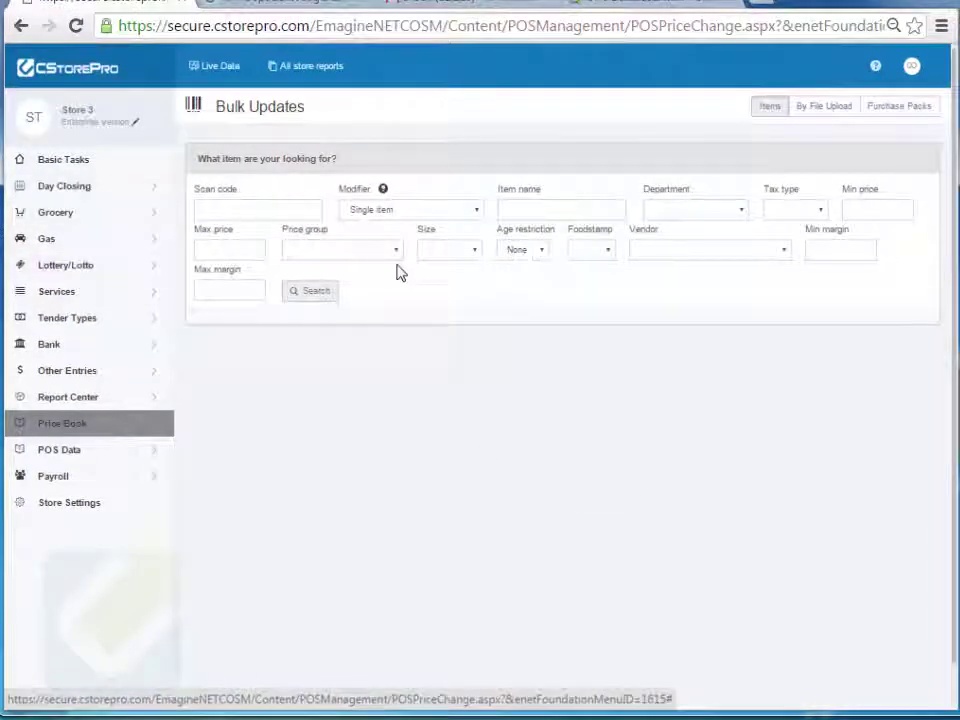
Search for items named 'marl' and raise every new price by +.10
left_click(525, 213)
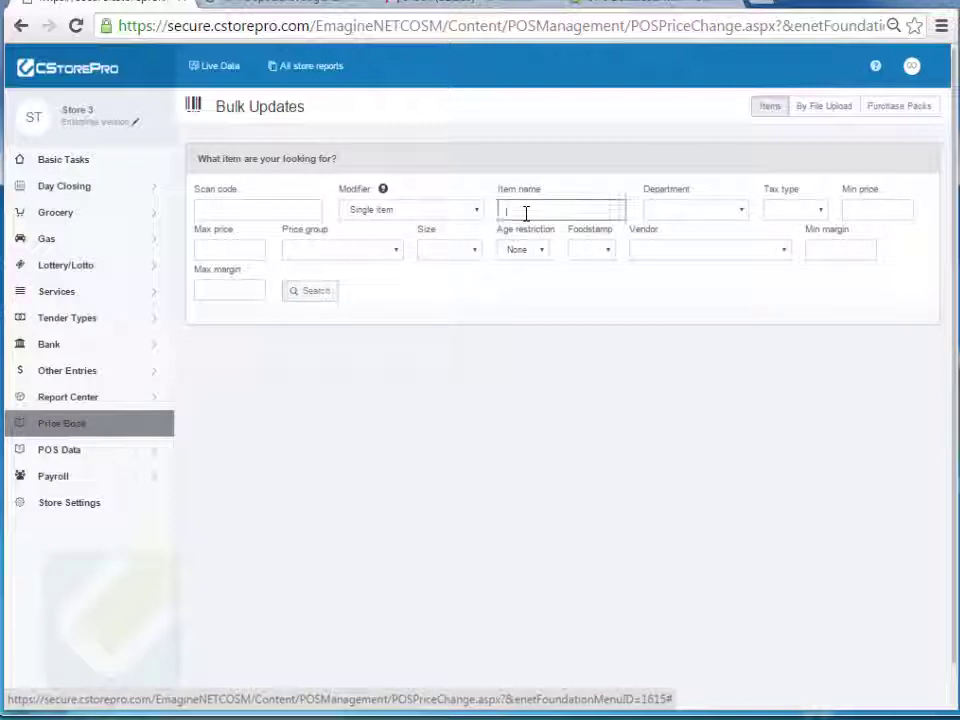
type("ma")
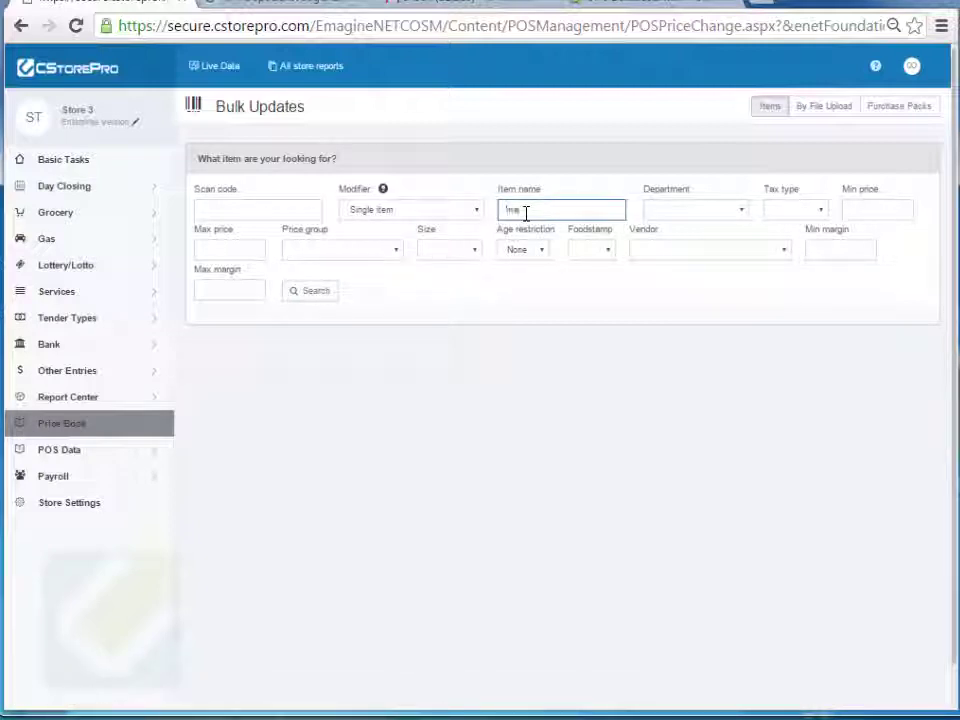
type("ri")
left_click(311, 291)
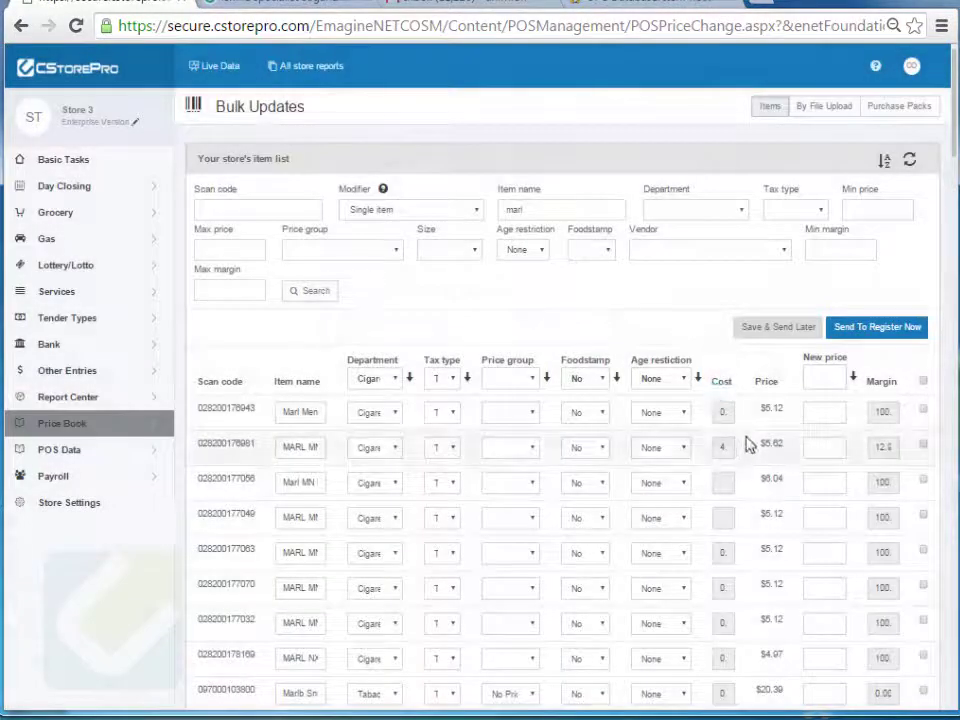
left_click(822, 381)
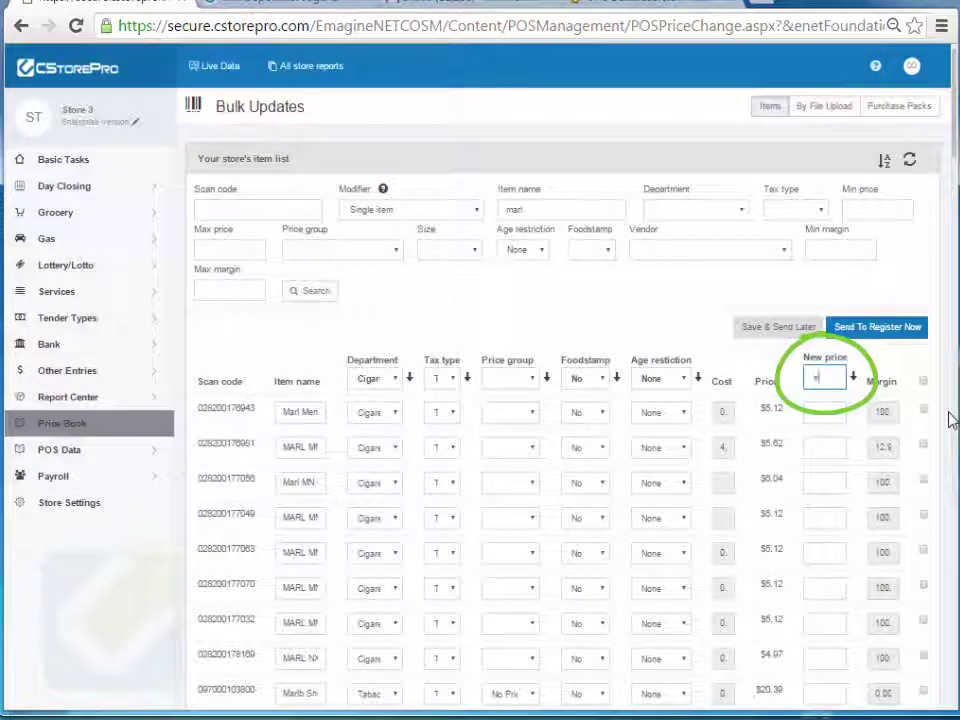
type("+.10")
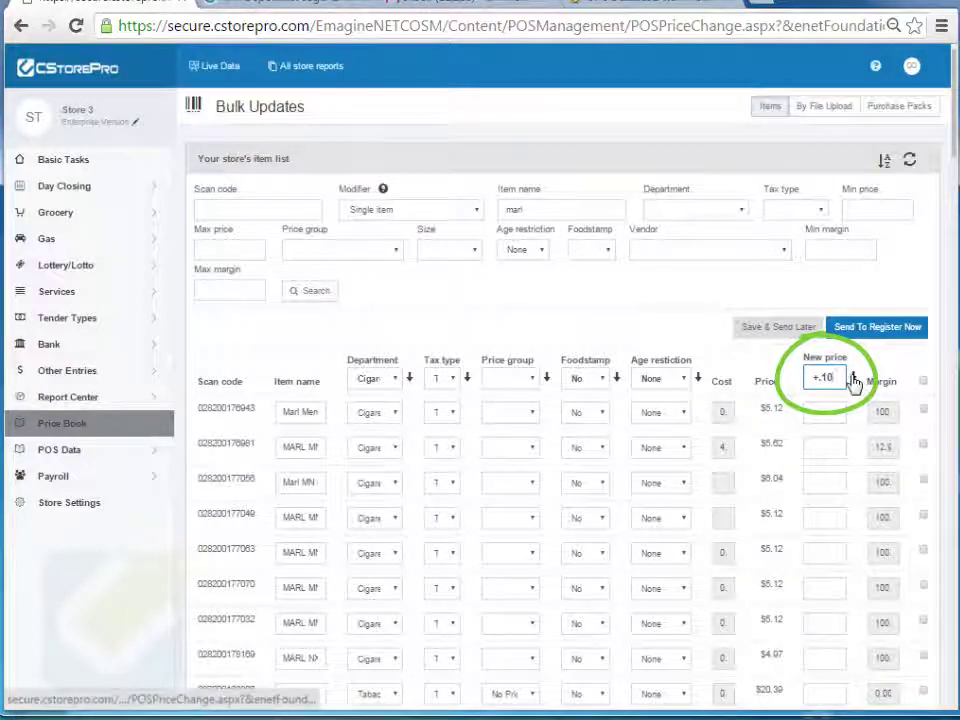
left_click(853, 377)
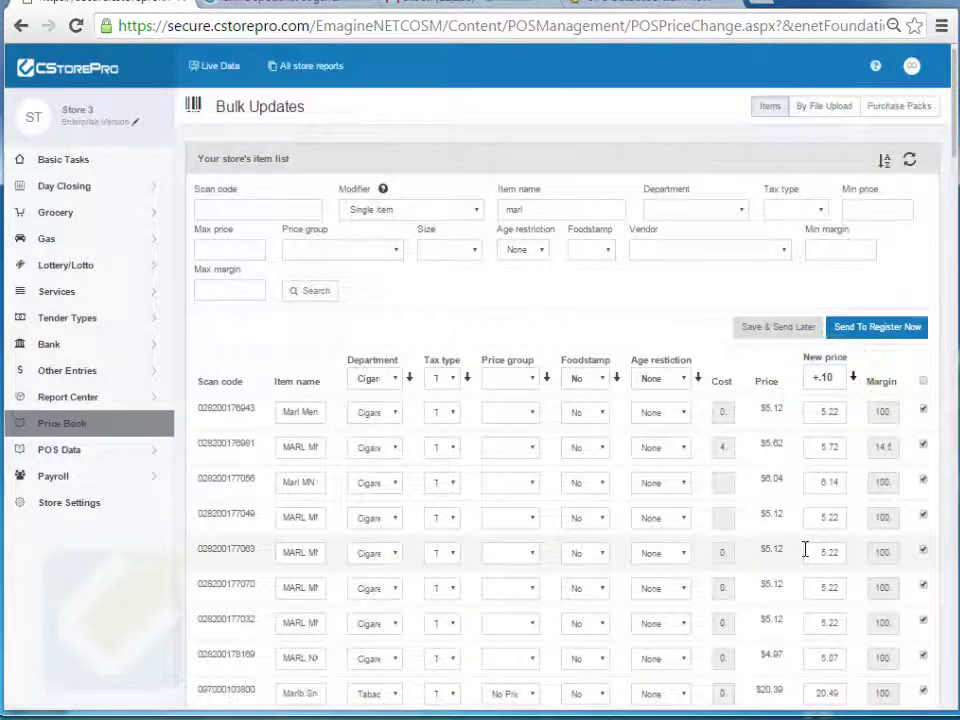
Note the first item's $5.12 current price and enter 5.12 as the minimum price filter
left_click_drag(818, 377, 843, 377)
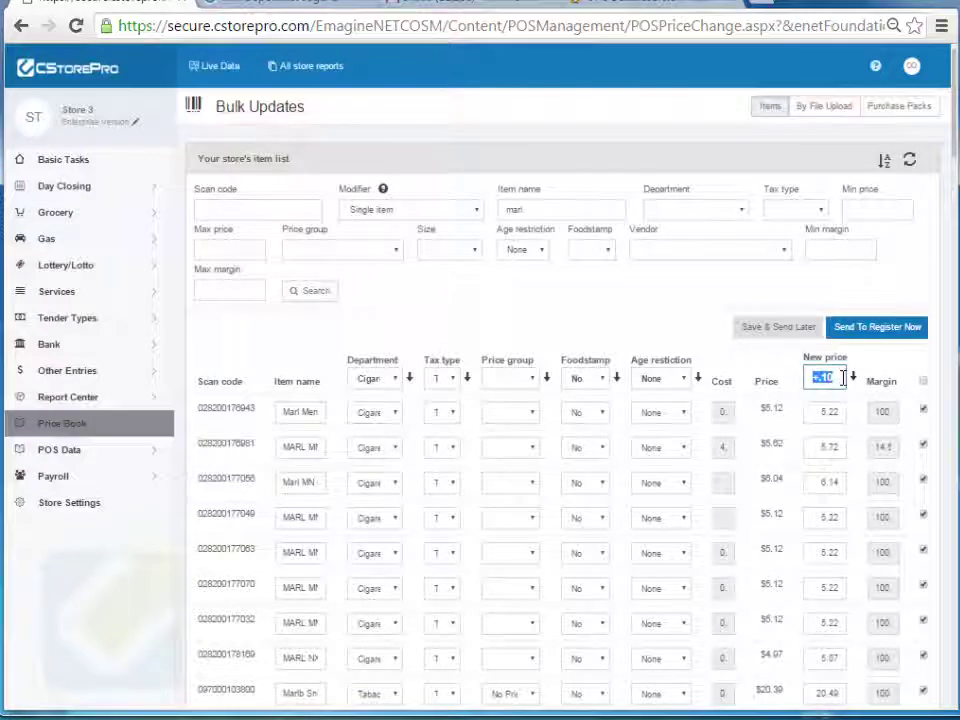
left_click(785, 409)
left_click_drag(775, 408, 765, 407)
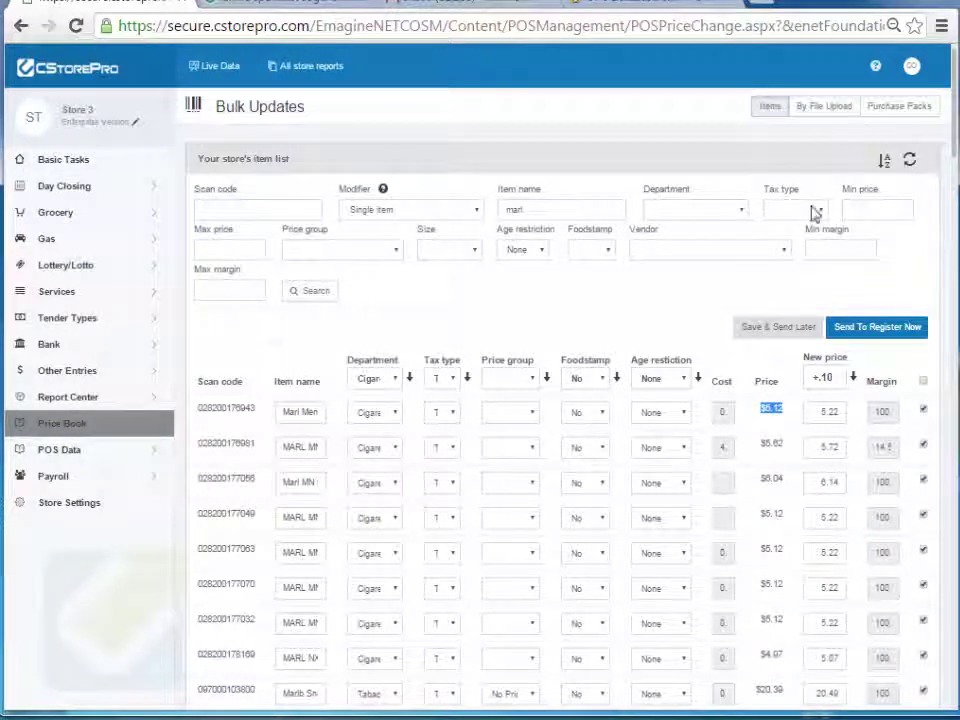
left_click(874, 205)
type("5.12")
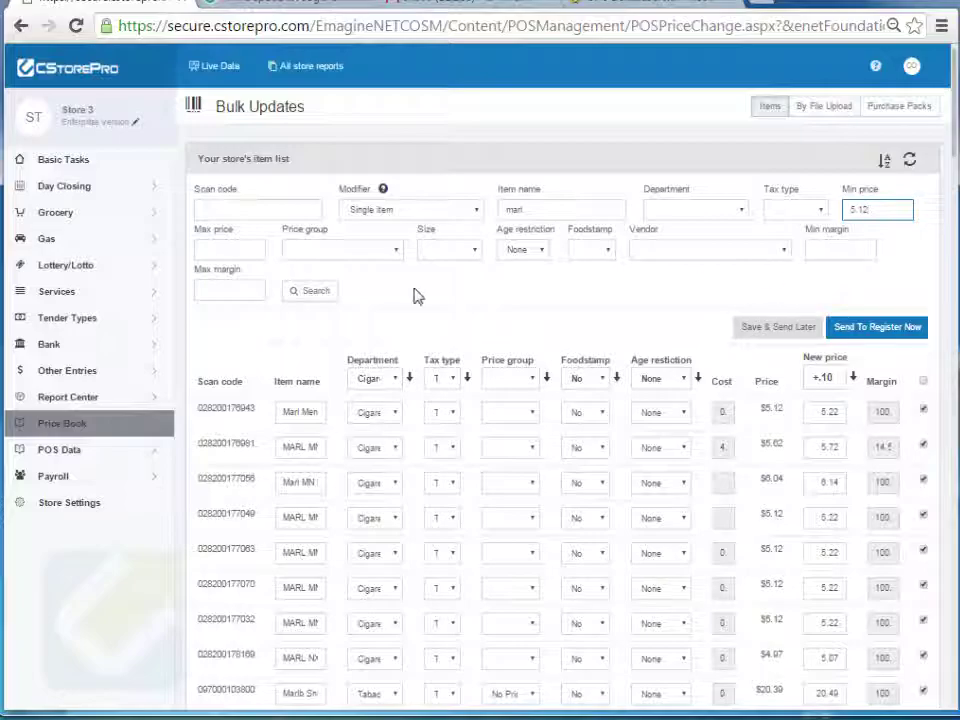
Search for the items at exactly $5.12 and set all seven new prices to 5.99
left_click(316, 292)
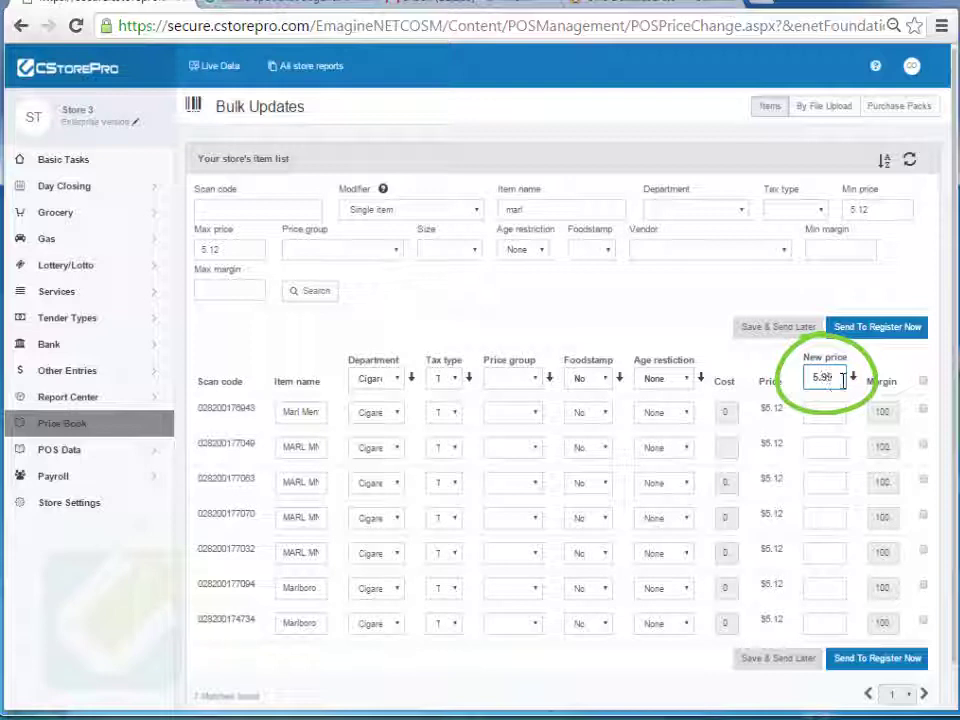
left_click(853, 378)
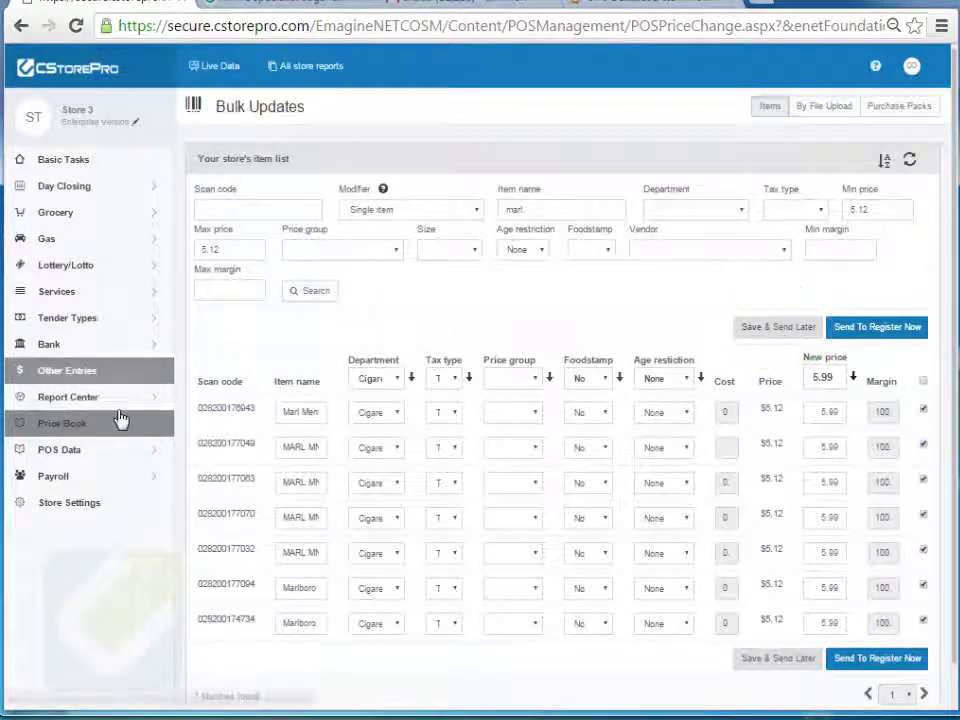
mouse_move(130, 433)
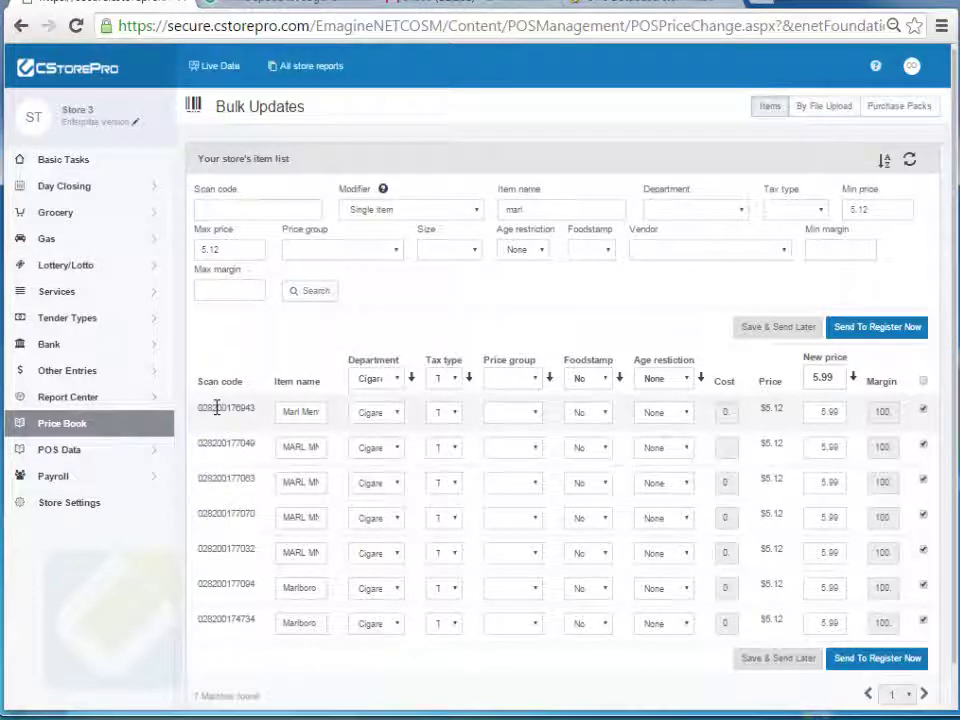
Copy the 0282 scan code prefix into the Scan code filter
left_click_drag(216, 408, 197, 402)
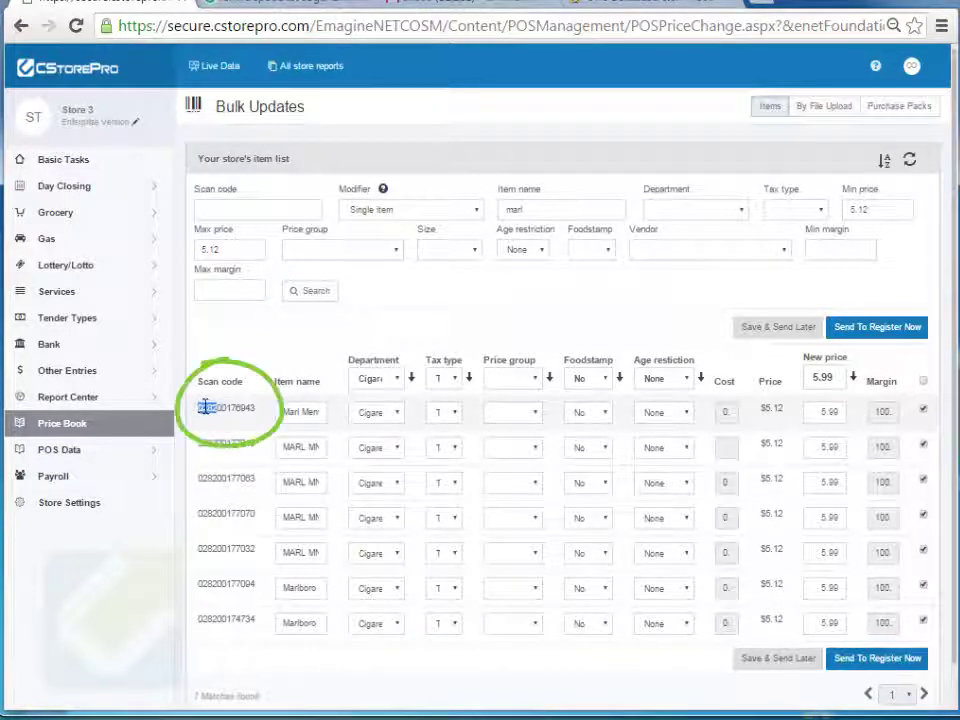
right_click(207, 410)
left_click(225, 420)
left_click(243, 209)
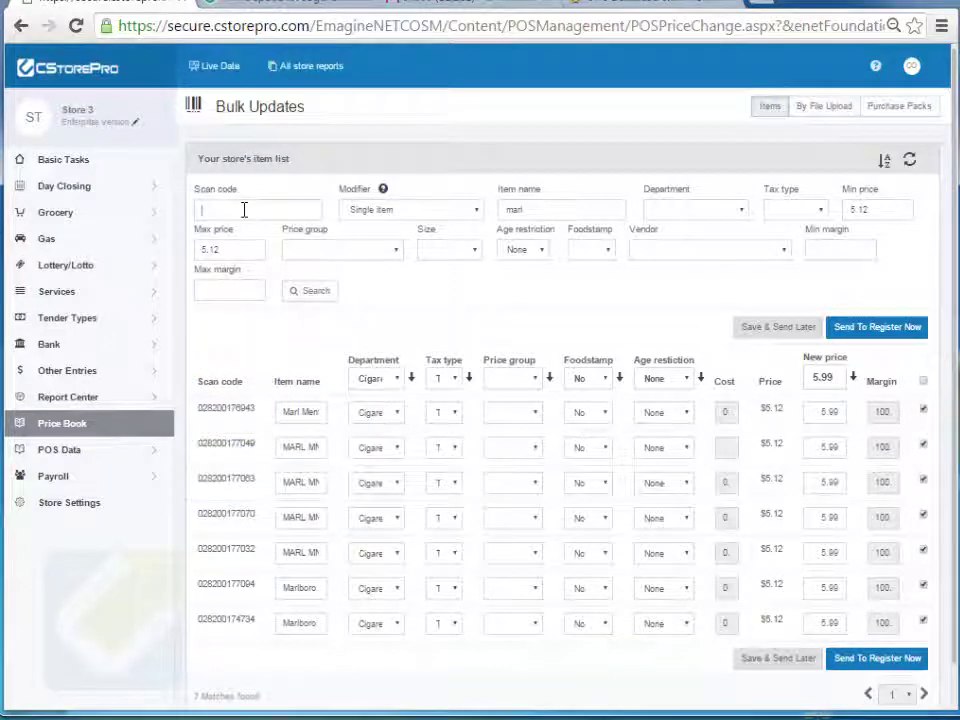
right_click(243, 209)
left_click(309, 330)
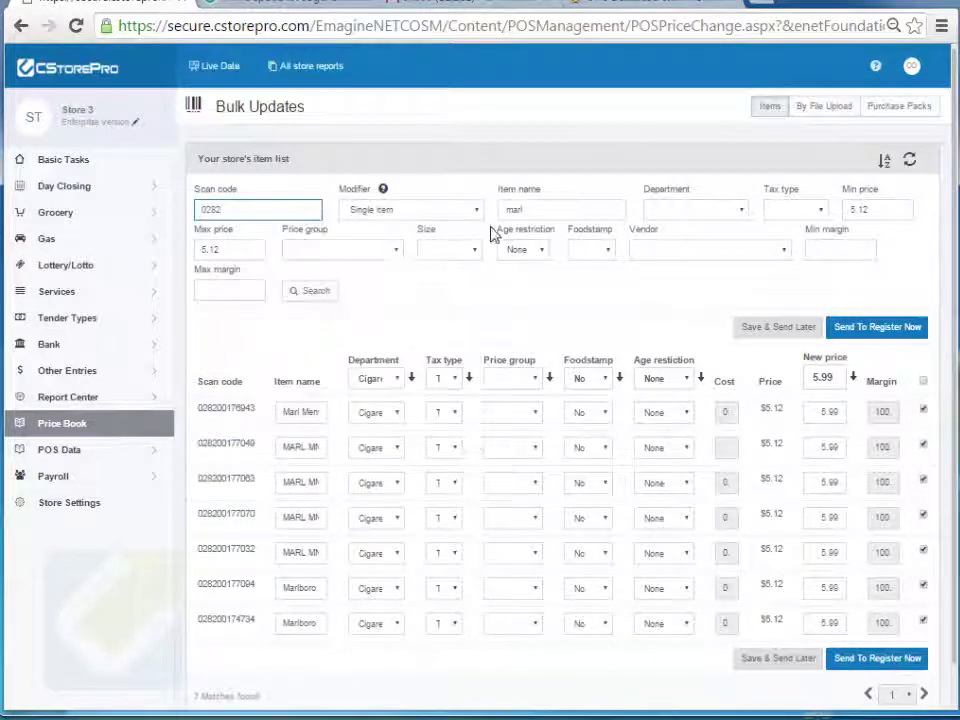
Clear the 'marl' name filter, choose the Cigarettes-Single department, and search again
double_click(543, 200)
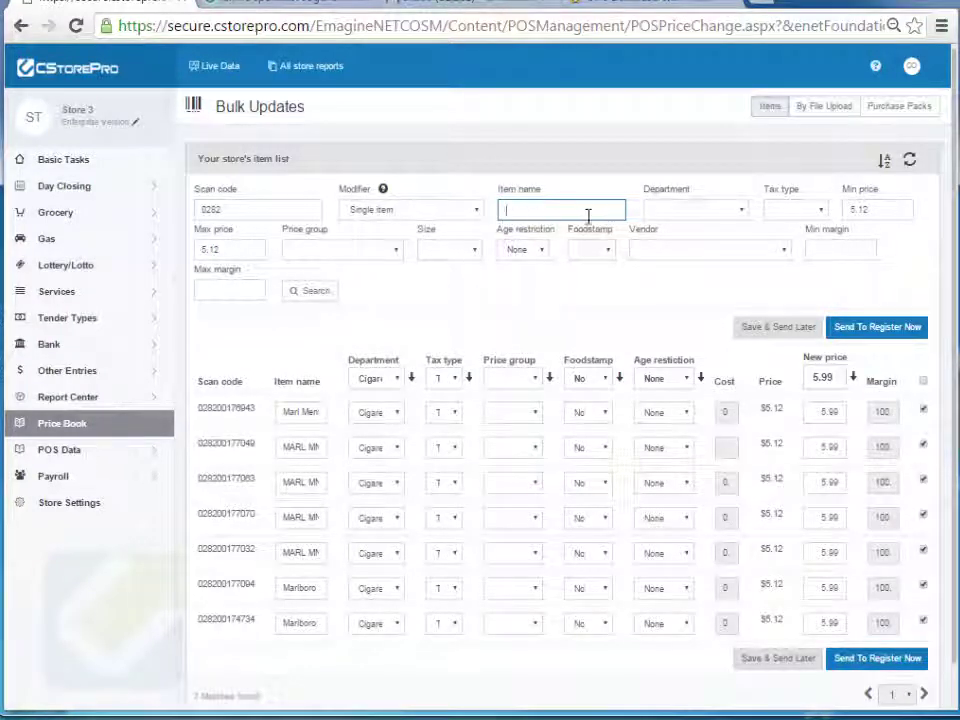
left_click(696, 213)
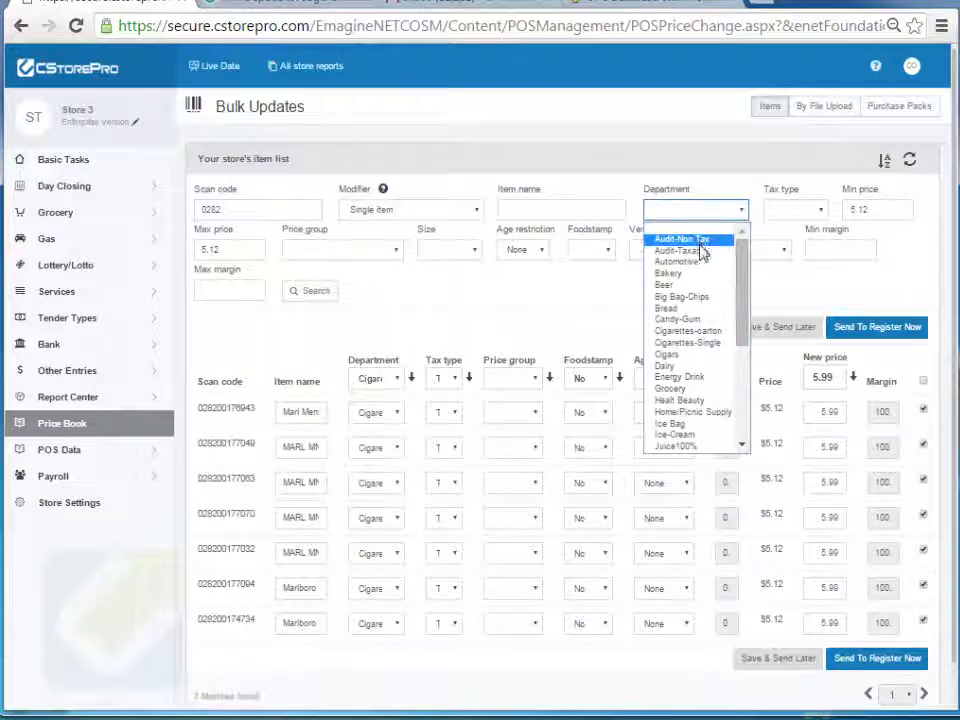
left_click(689, 344)
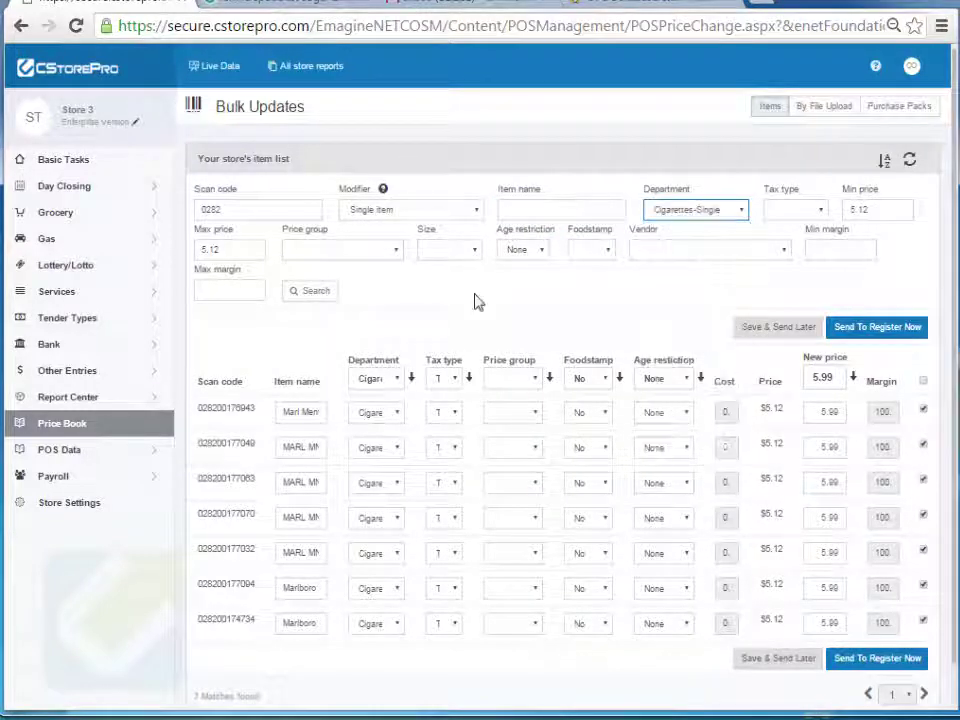
left_click(318, 293)
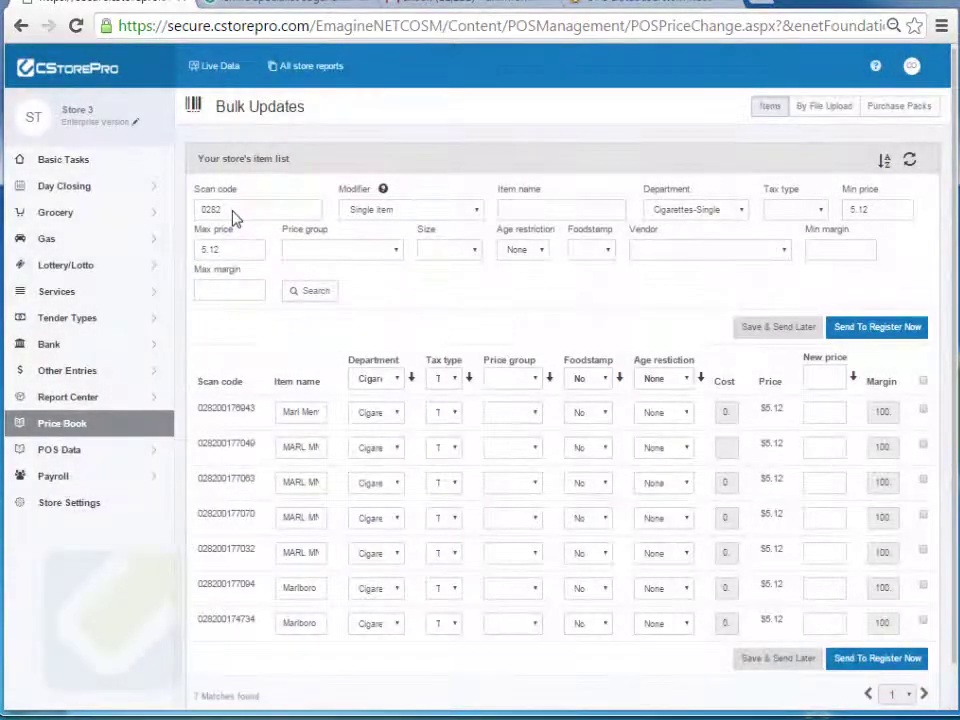
double_click(234, 212)
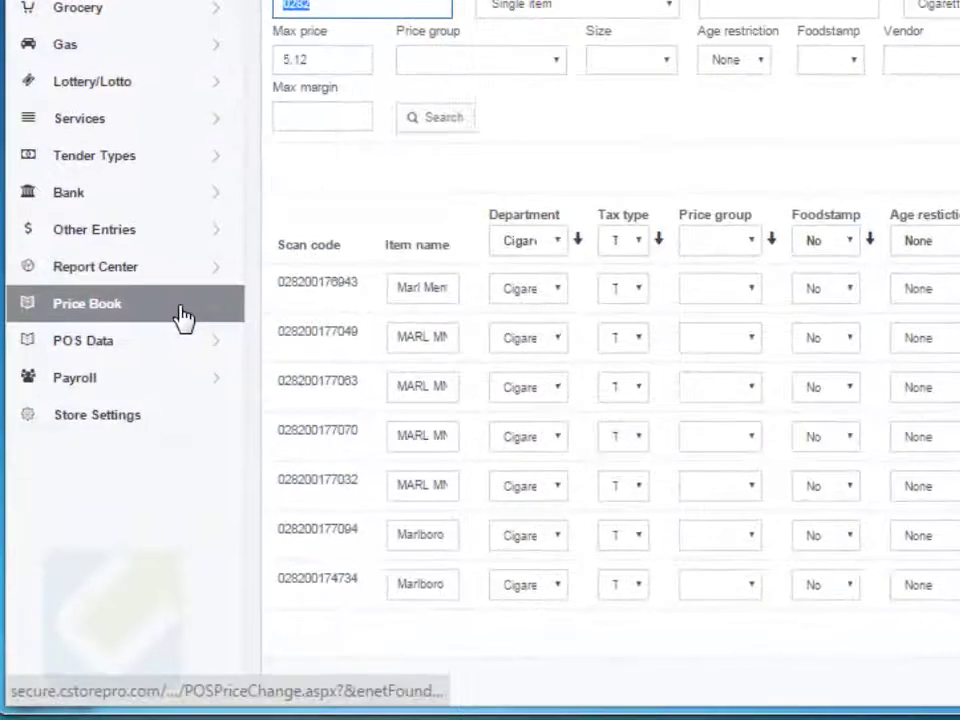
Go to Price Book > Promotions and begin adding a new promotion
left_click(231, 320)
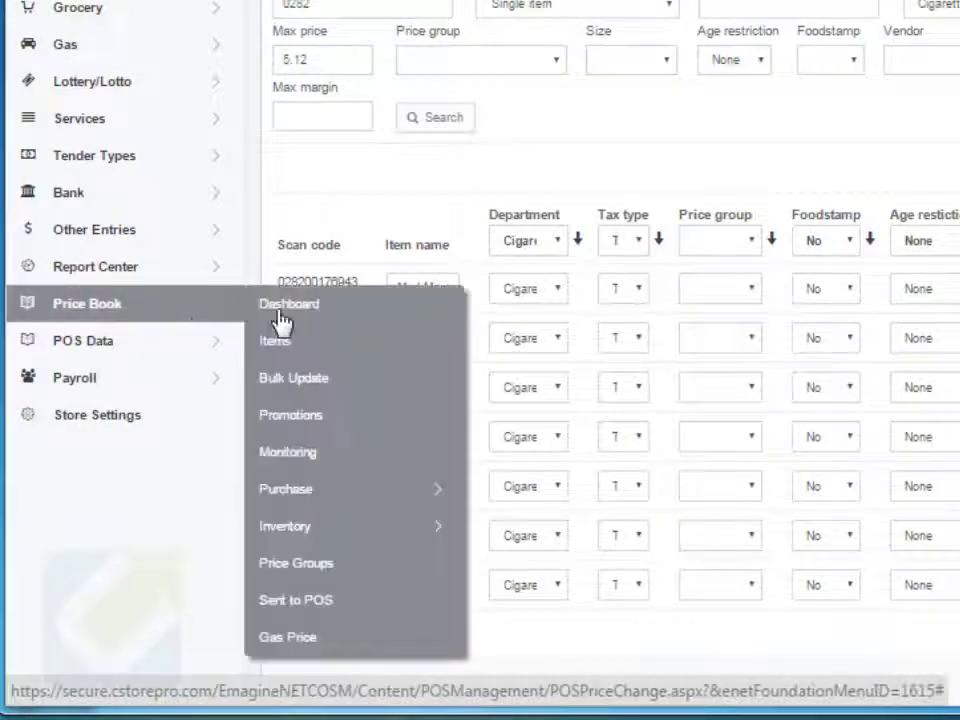
left_click(341, 416)
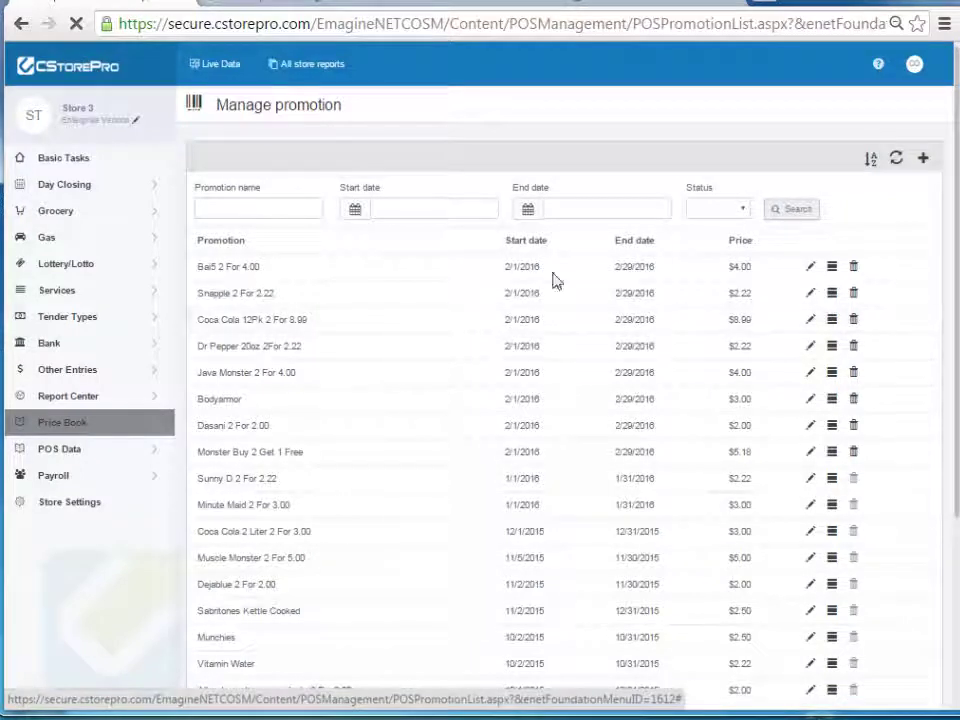
left_click(925, 161)
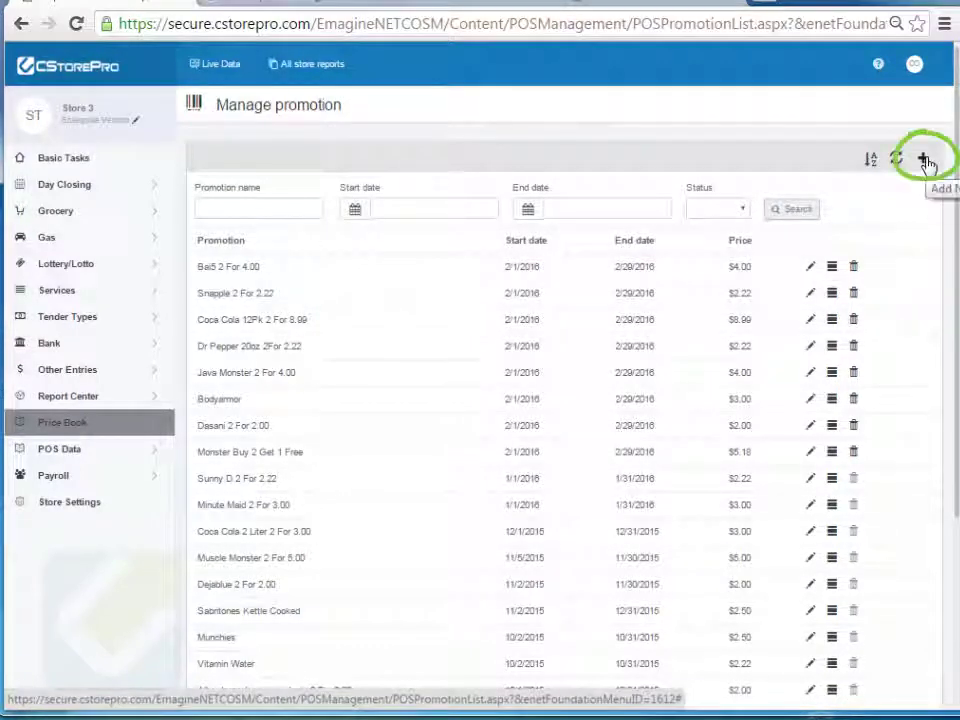
Name the promotion 'test', price it at $7.00, and keep the Mix Match promo type
left_click(392, 236)
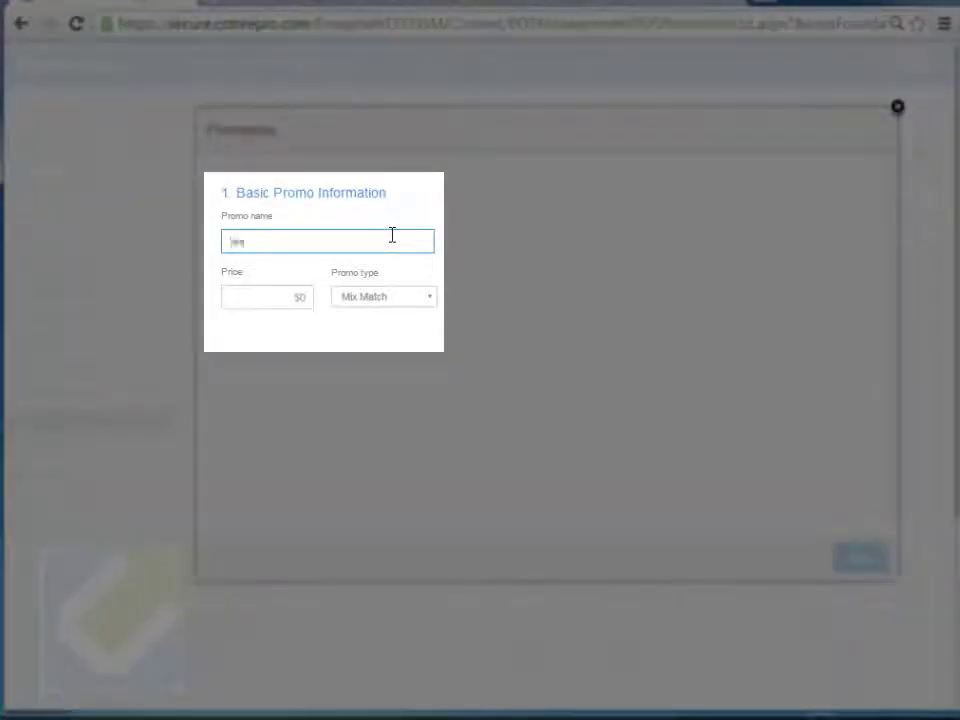
type("test")
left_click(283, 304)
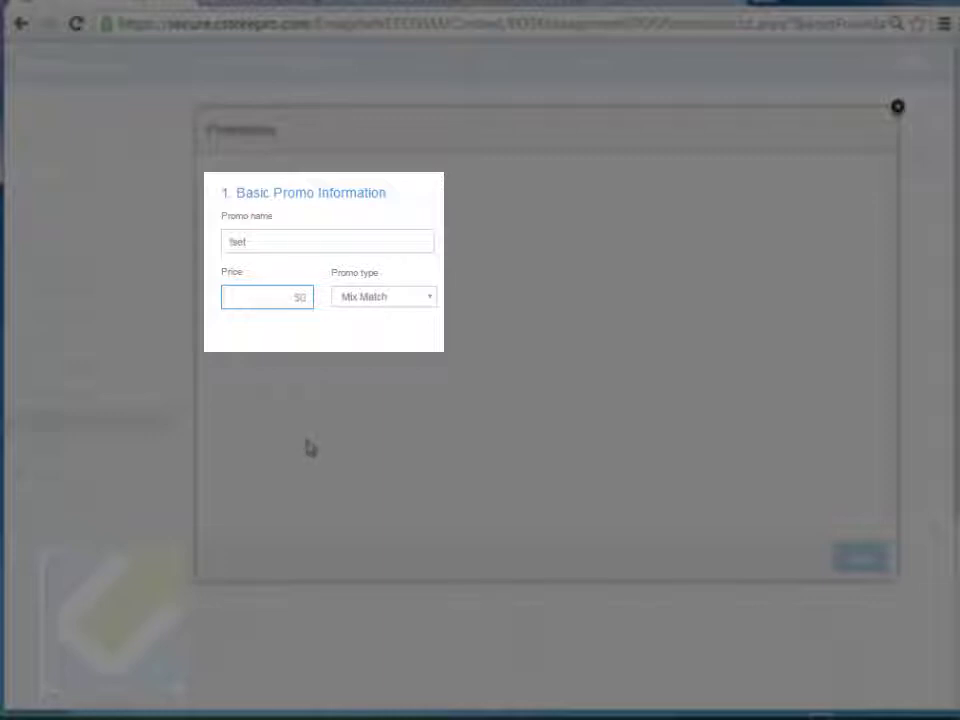
type("7")
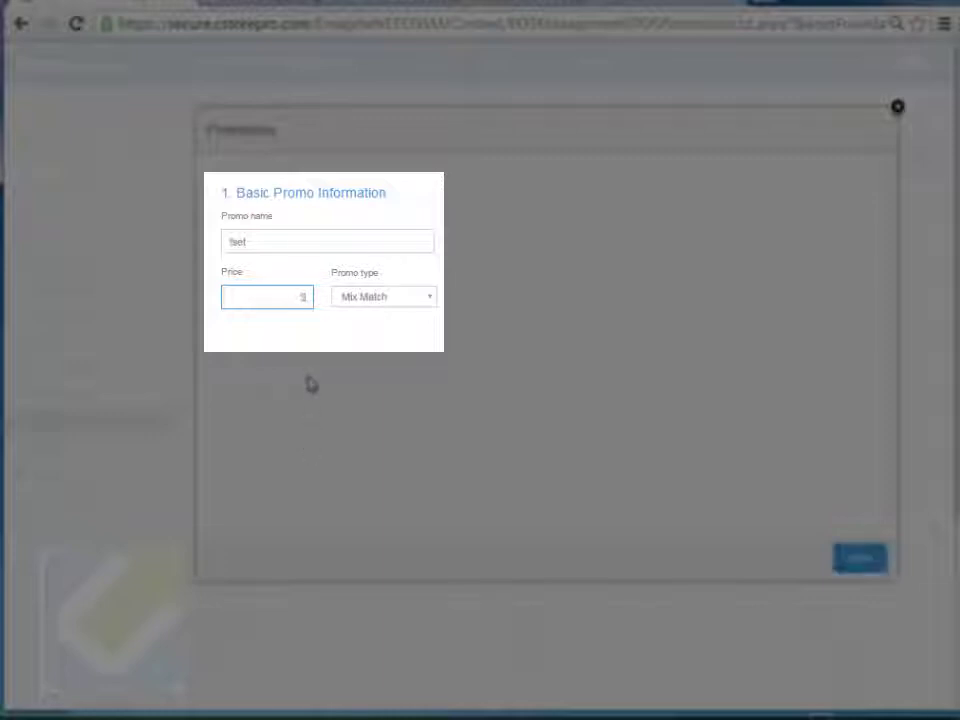
left_click(340, 365)
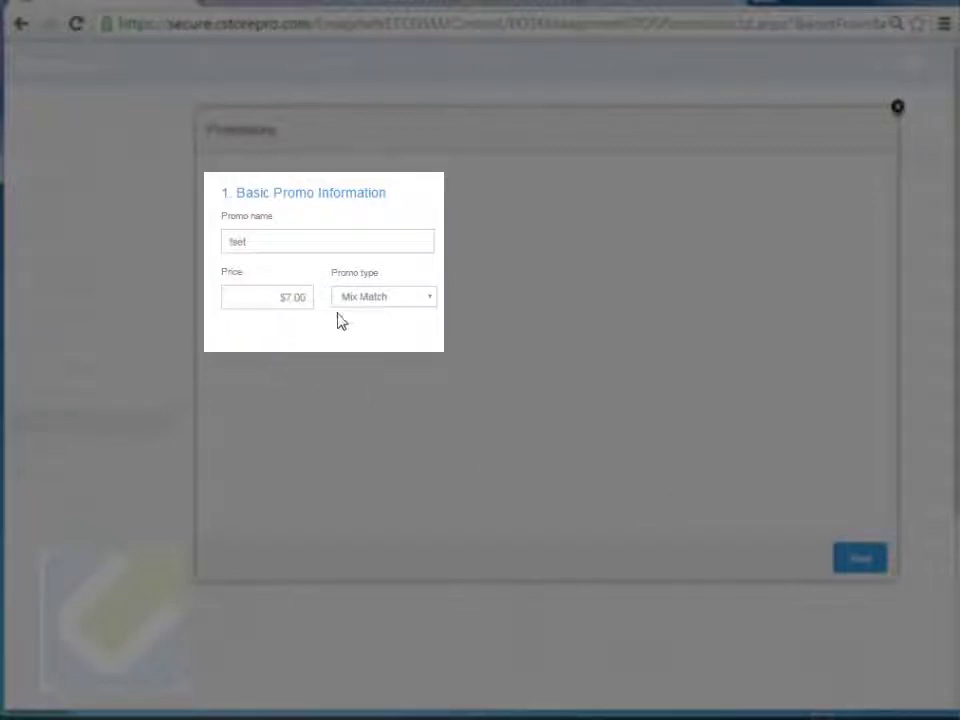
left_click(372, 298)
left_click(368, 315)
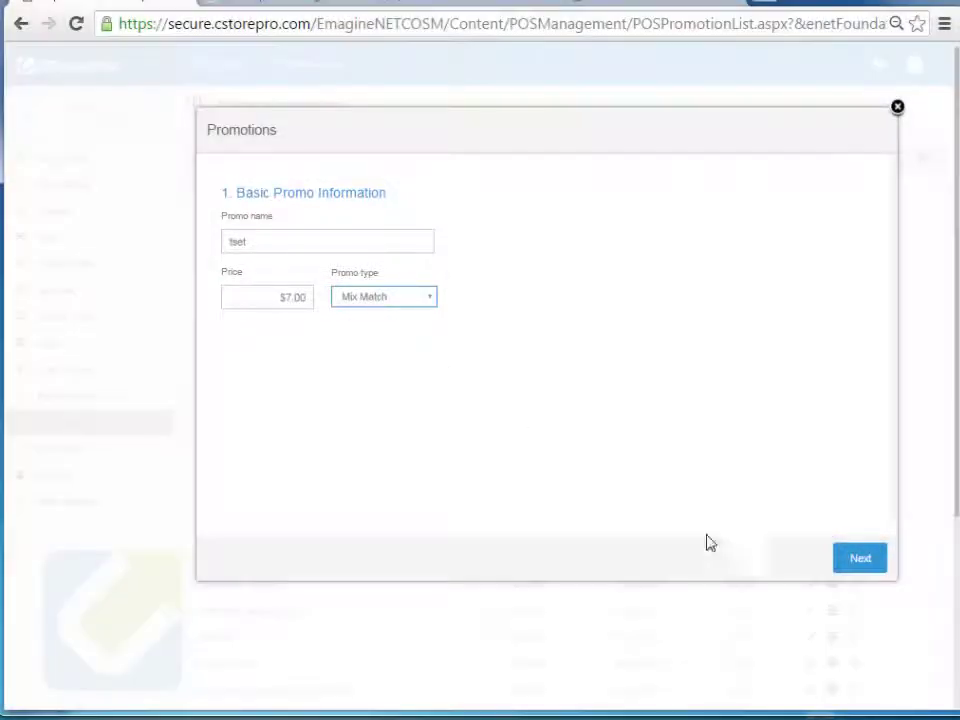
left_click(862, 559)
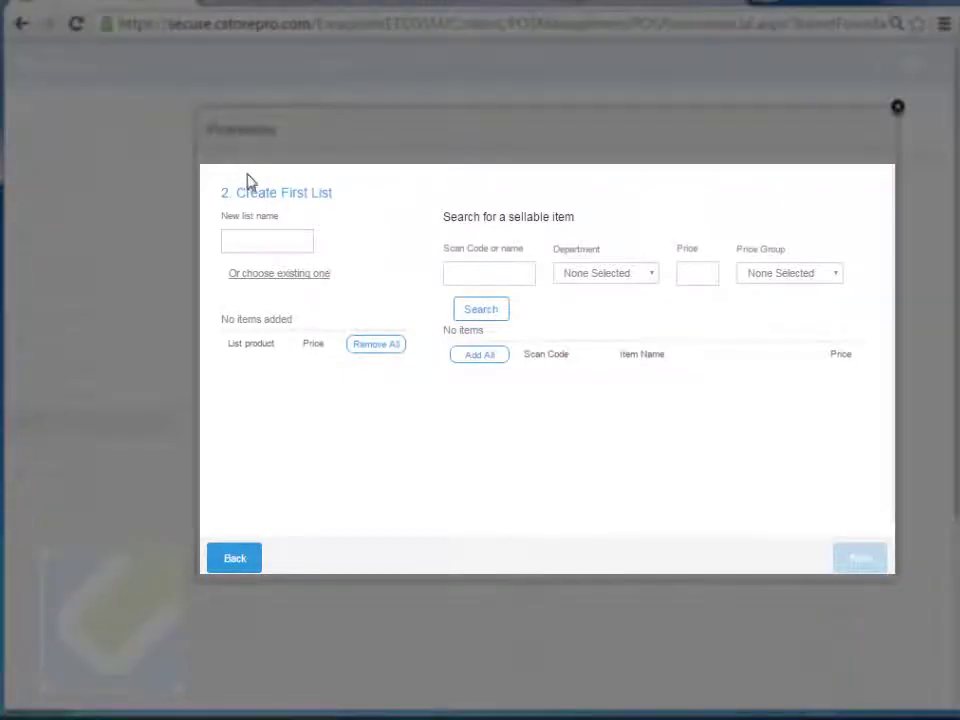
Load the five items from the existing Bai5 2 For 4.00 list into a new list
left_click(312, 275)
left_click(303, 244)
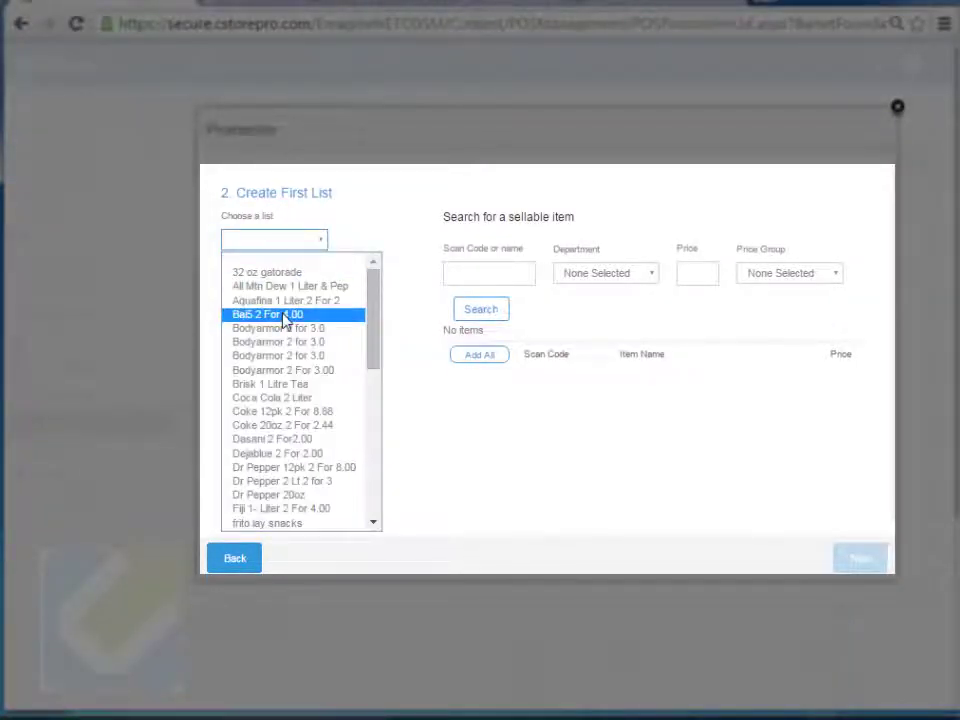
left_click(285, 316)
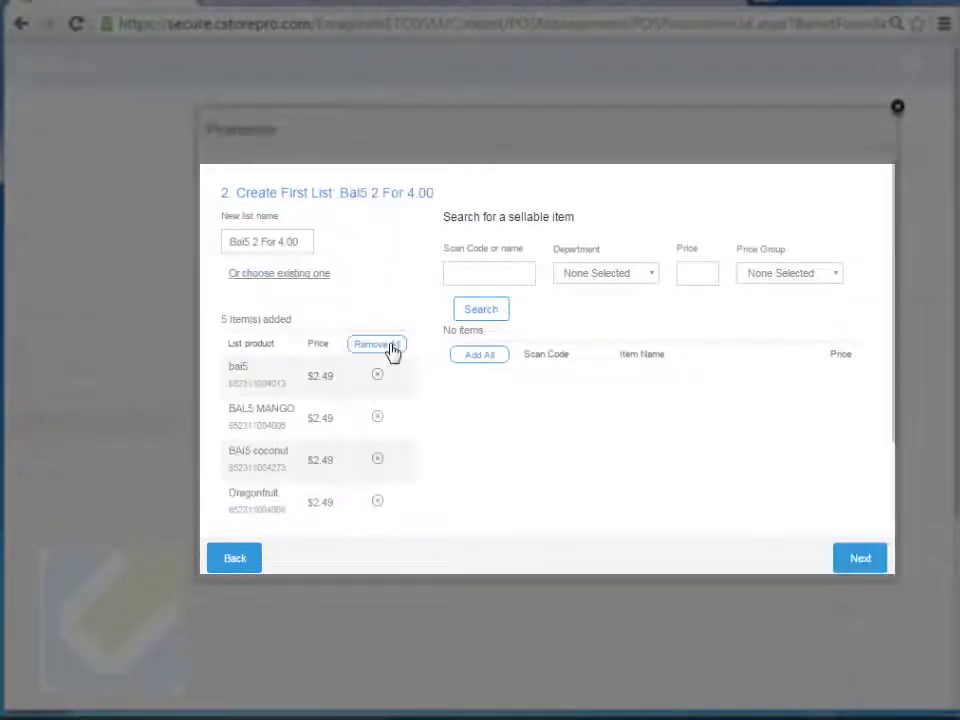
left_click(263, 285)
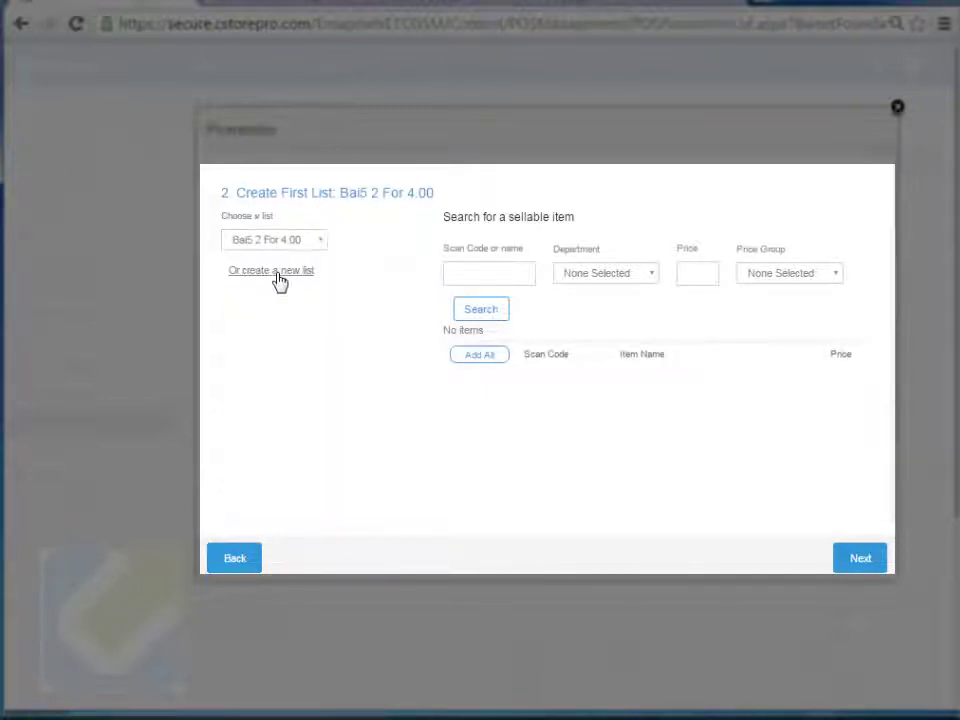
left_click(280, 283)
Select the whole 'Bai5 2 For 4.00' list name so it can be replaced
triple_click(310, 241)
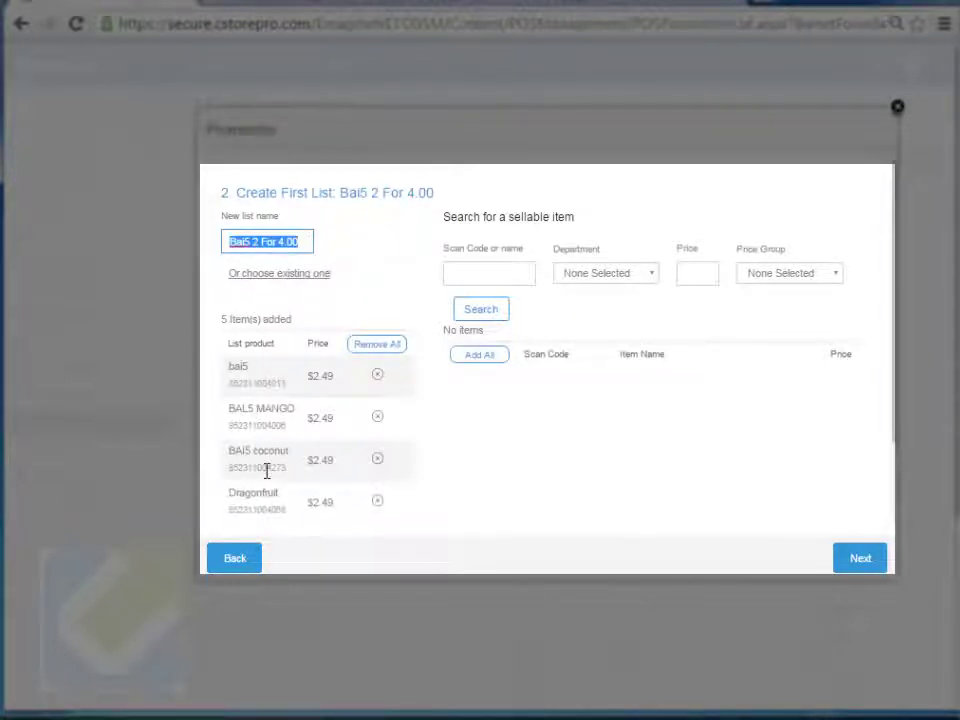
left_click(234, 558)
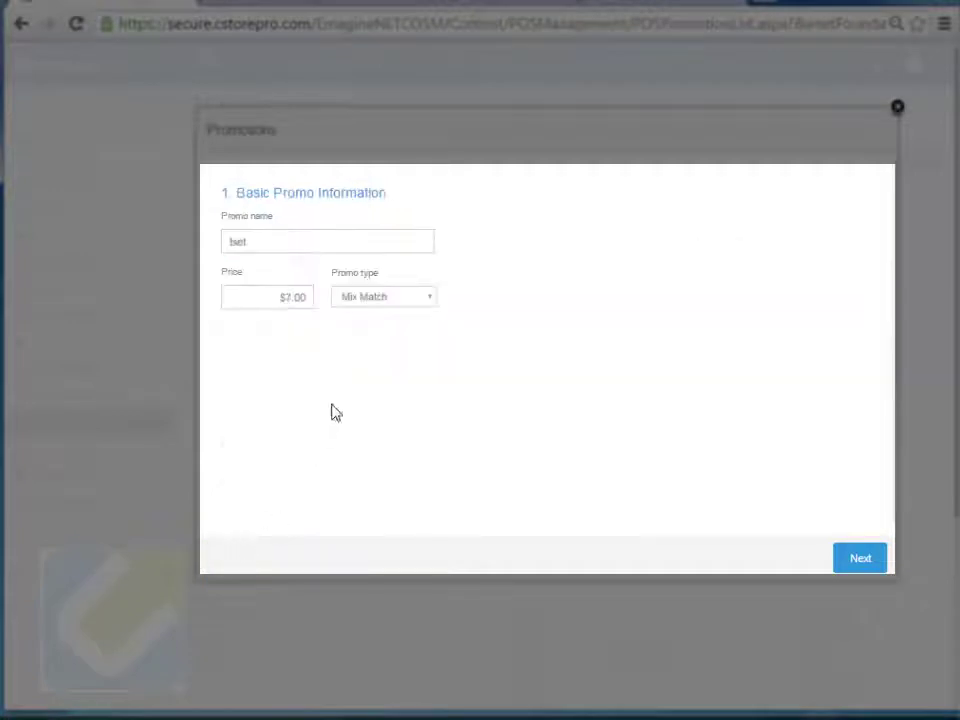
left_click(864, 559)
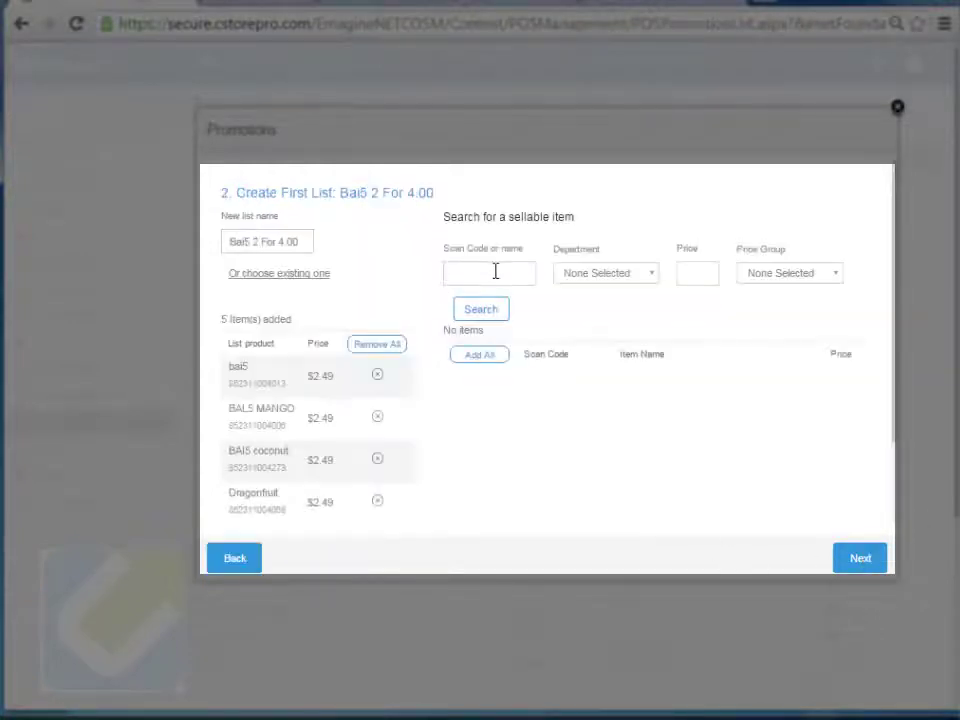
triple_click(311, 241)
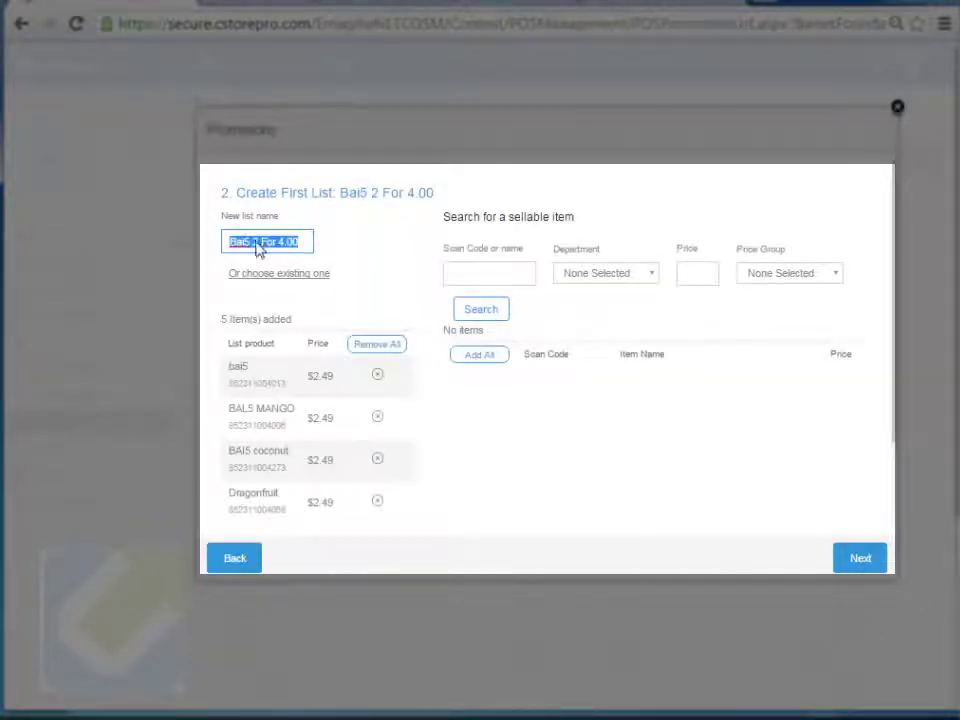
Name the list 'test' and add all 7 items matching scan code 0282 at $5.12
left_click(377, 346)
type("test")
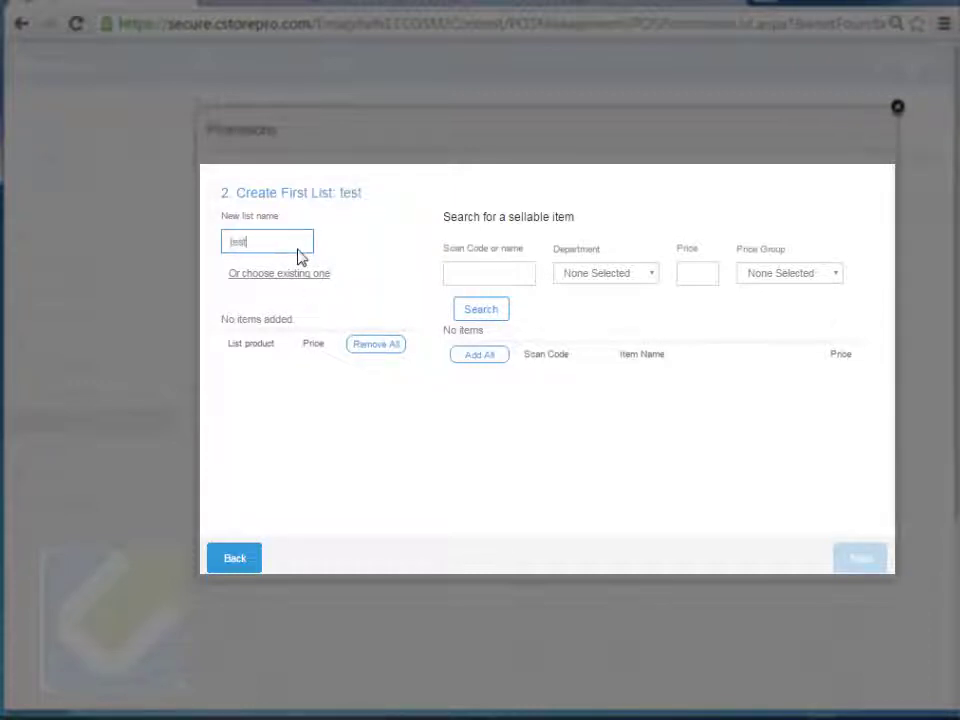
left_click(534, 268)
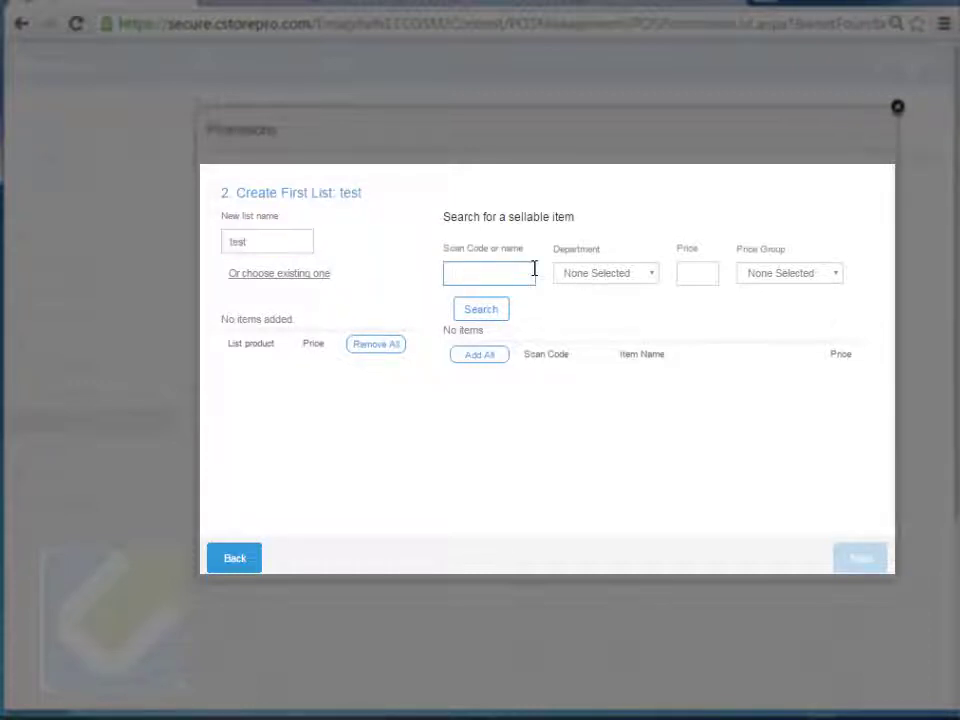
type("0282")
left_click(713, 265)
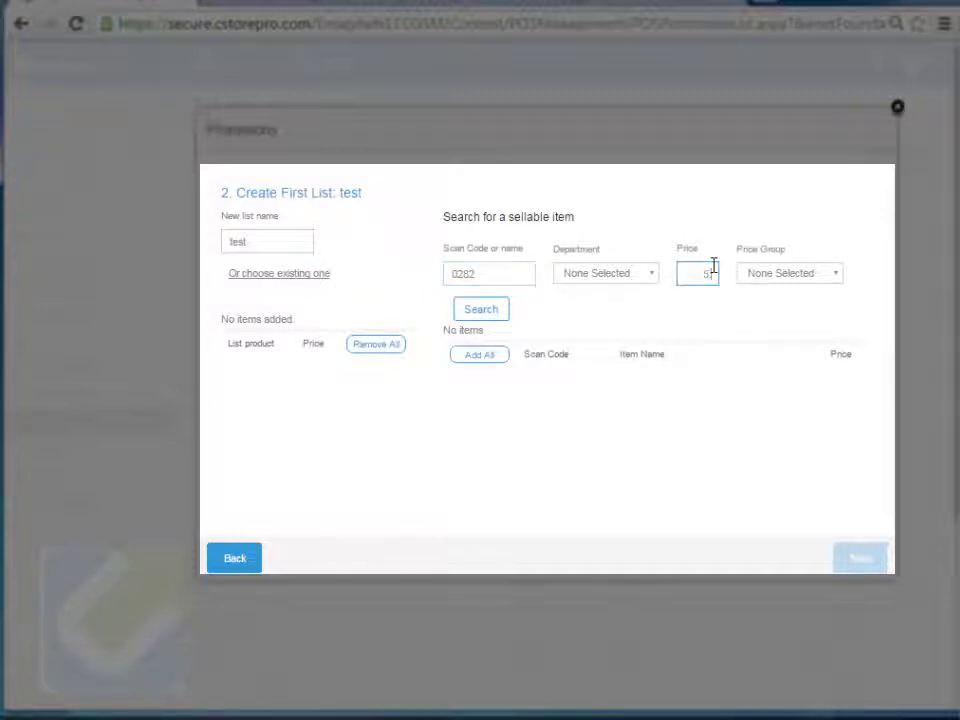
type("2")
left_click(485, 314)
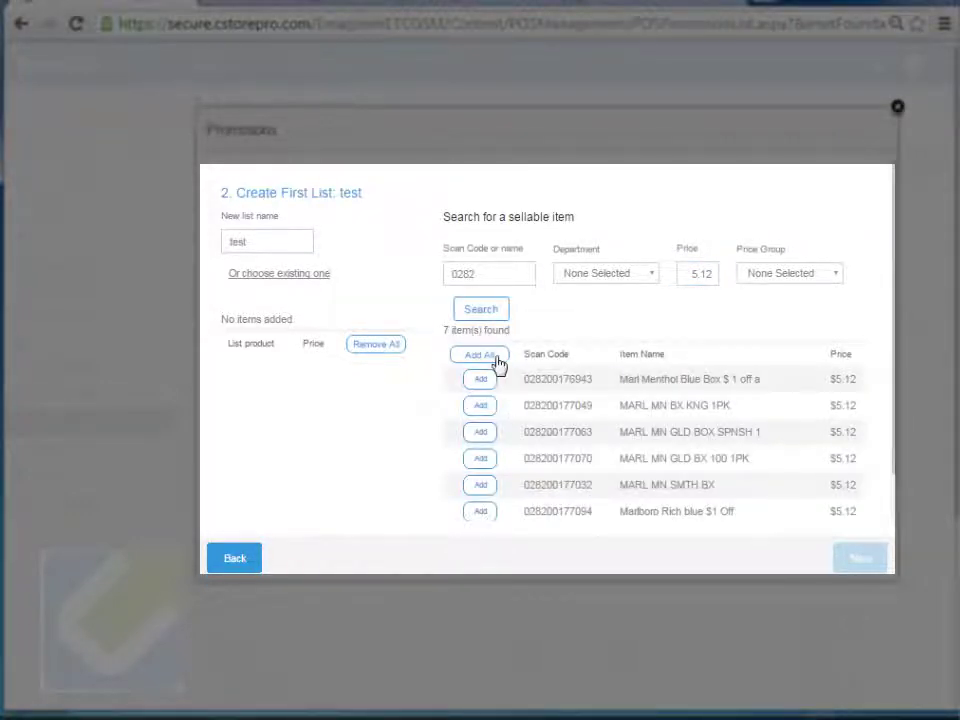
left_click(484, 355)
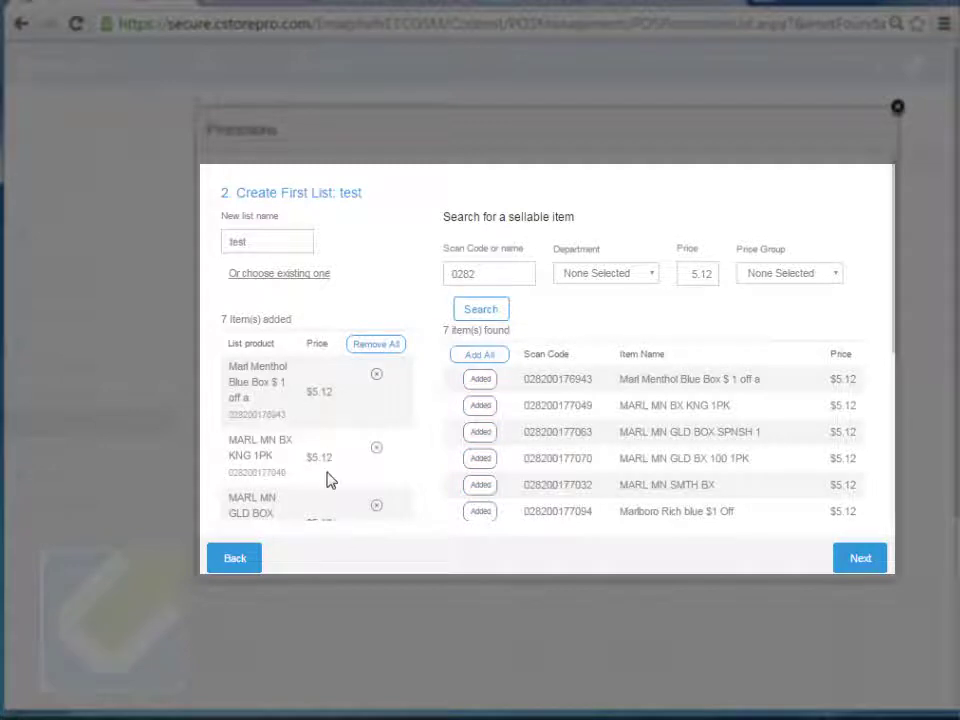
left_click(853, 560)
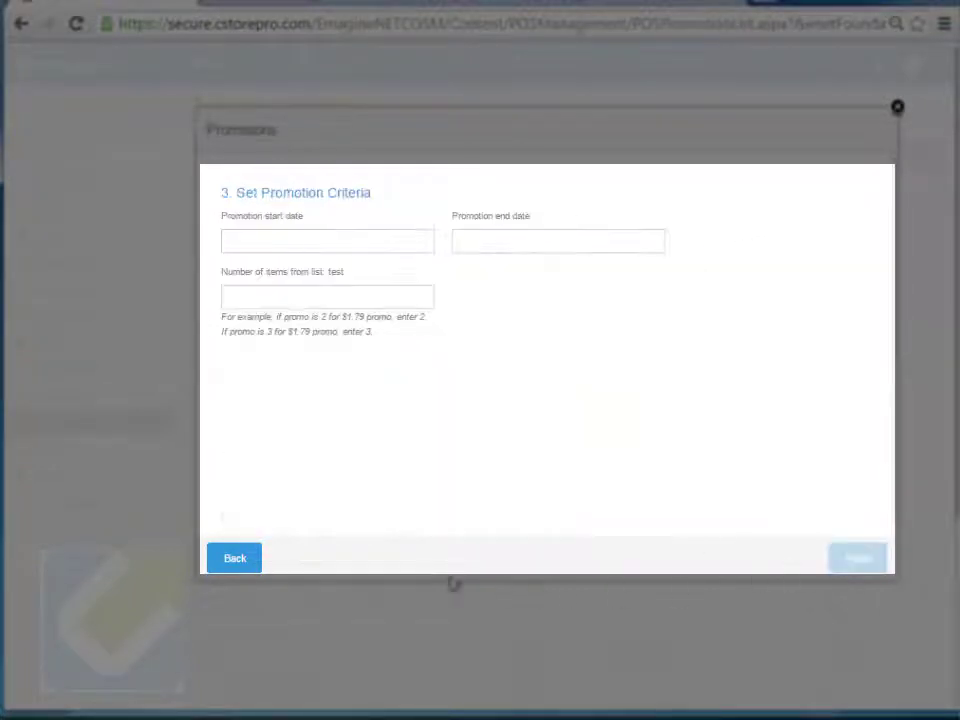
Set the promotion dates from 03-01-2016 to 04-26-2016
left_click(321, 240)
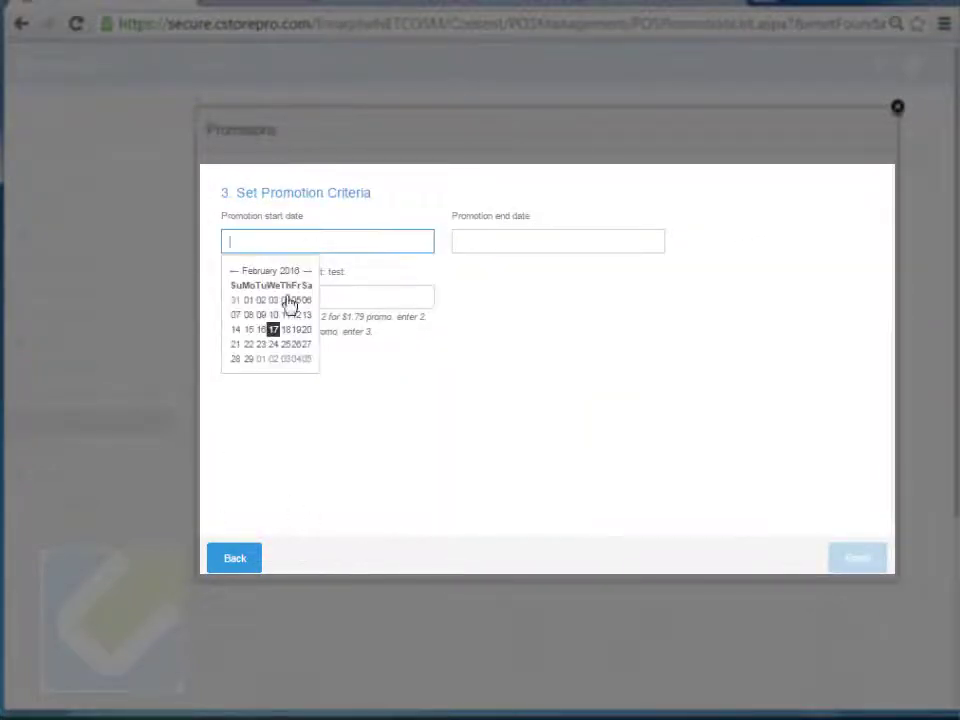
left_click(260, 368)
left_click(500, 240)
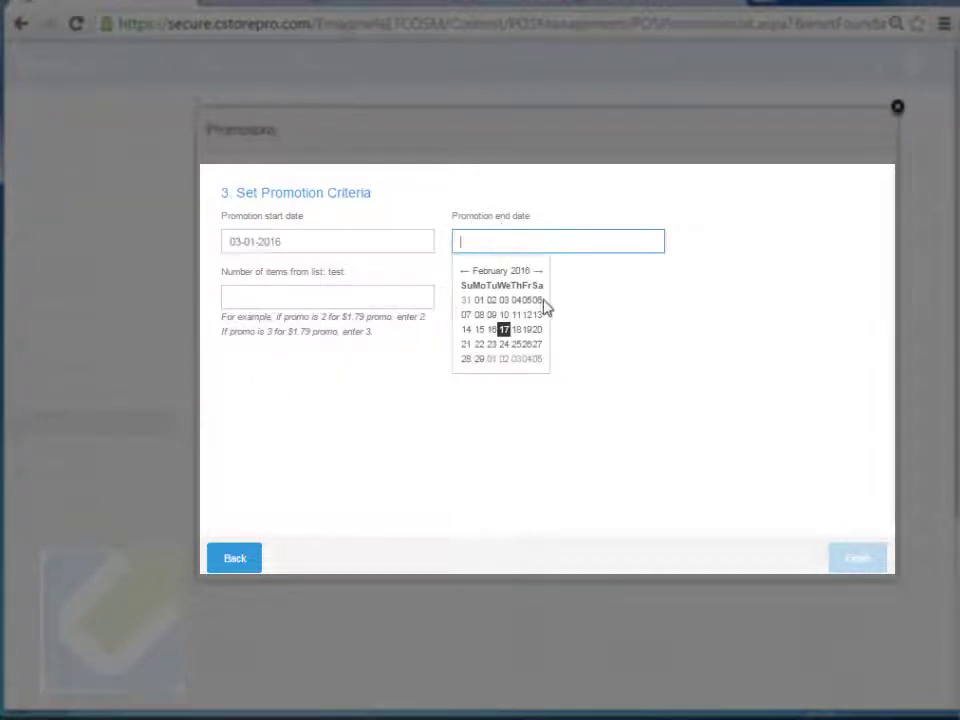
left_click(542, 272)
left_click(540, 272)
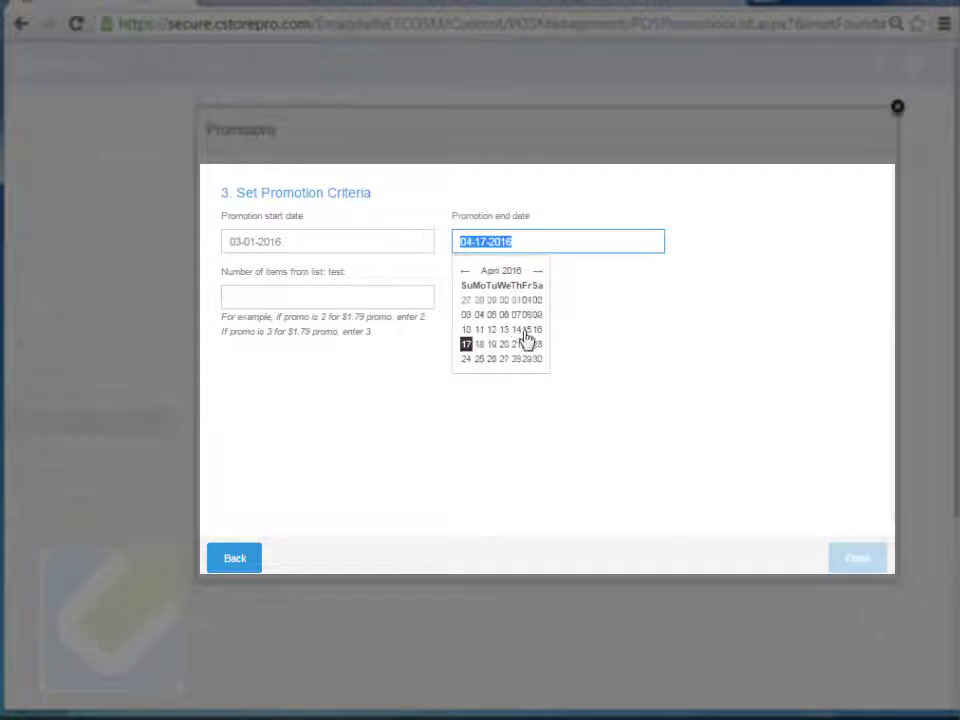
left_click(494, 360)
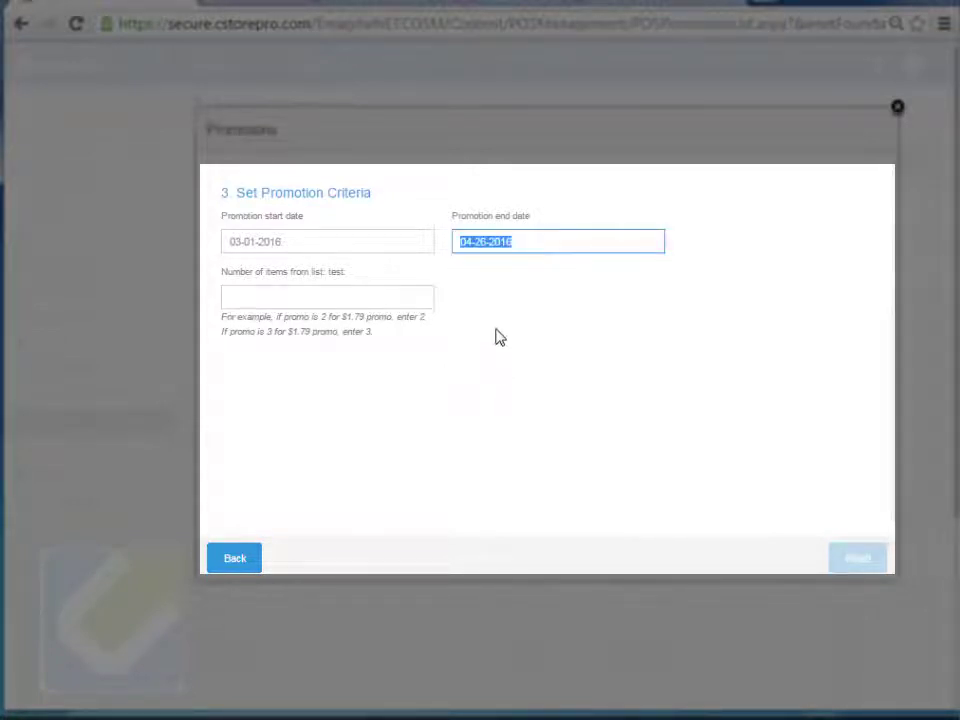
Require 5 items from the test list for the promotion
left_click(516, 246)
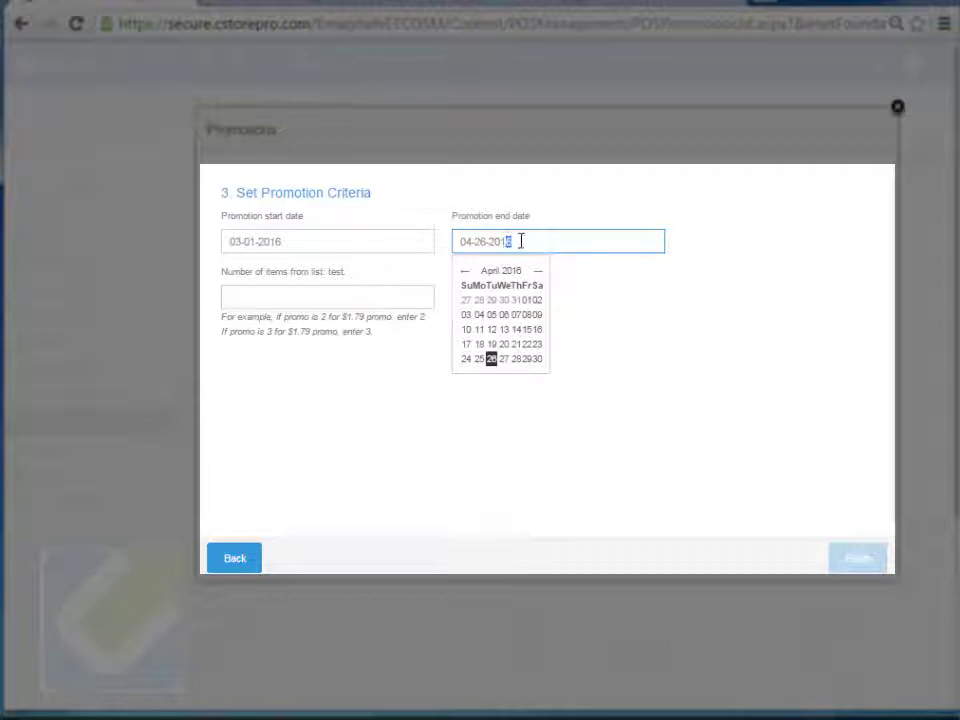
left_click(396, 292)
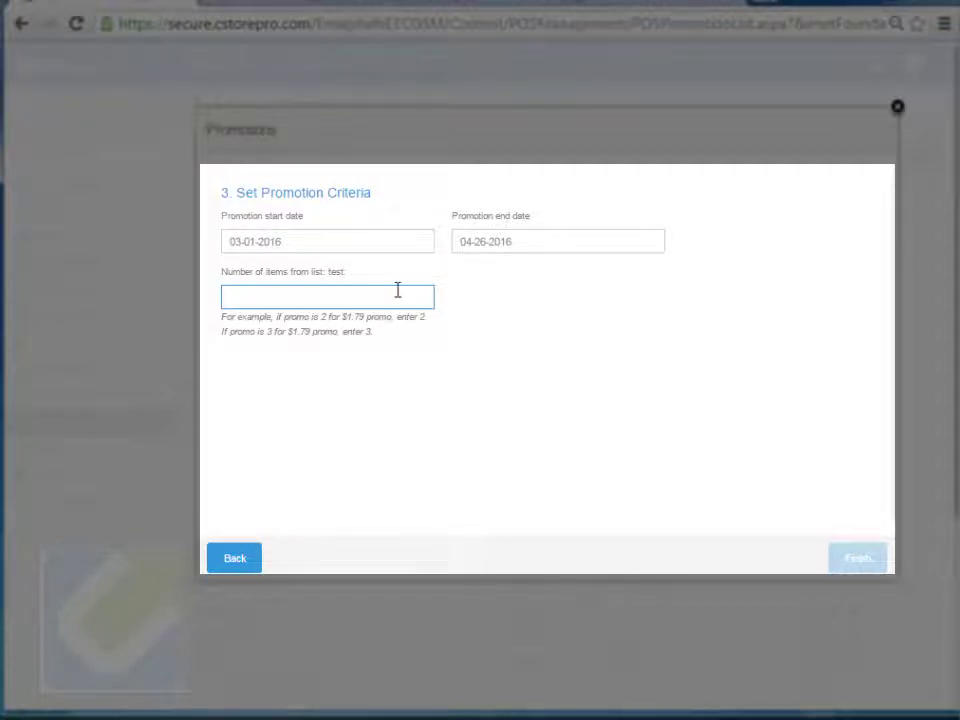
type("5")
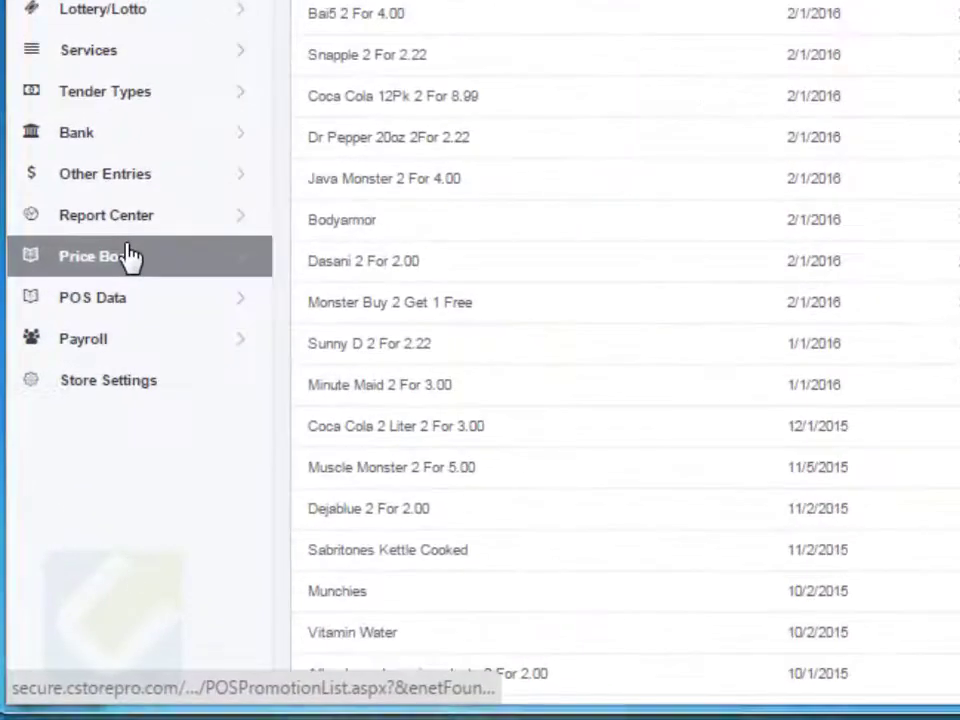
Finish the promotion and go to the Price Groups page under Price Book
mouse_move(89, 401)
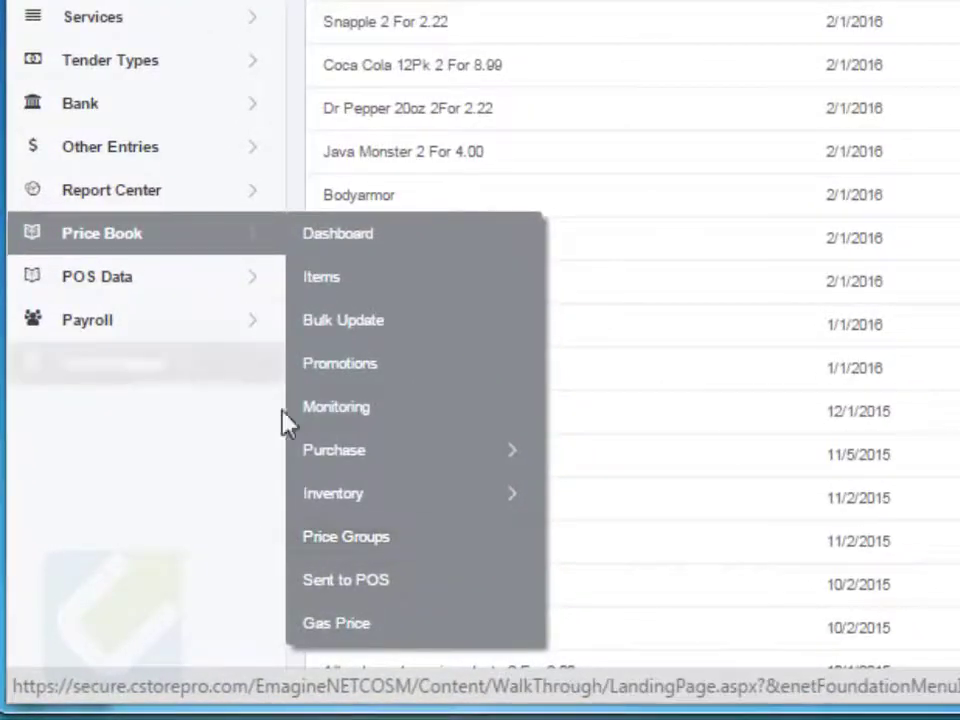
left_click(444, 553)
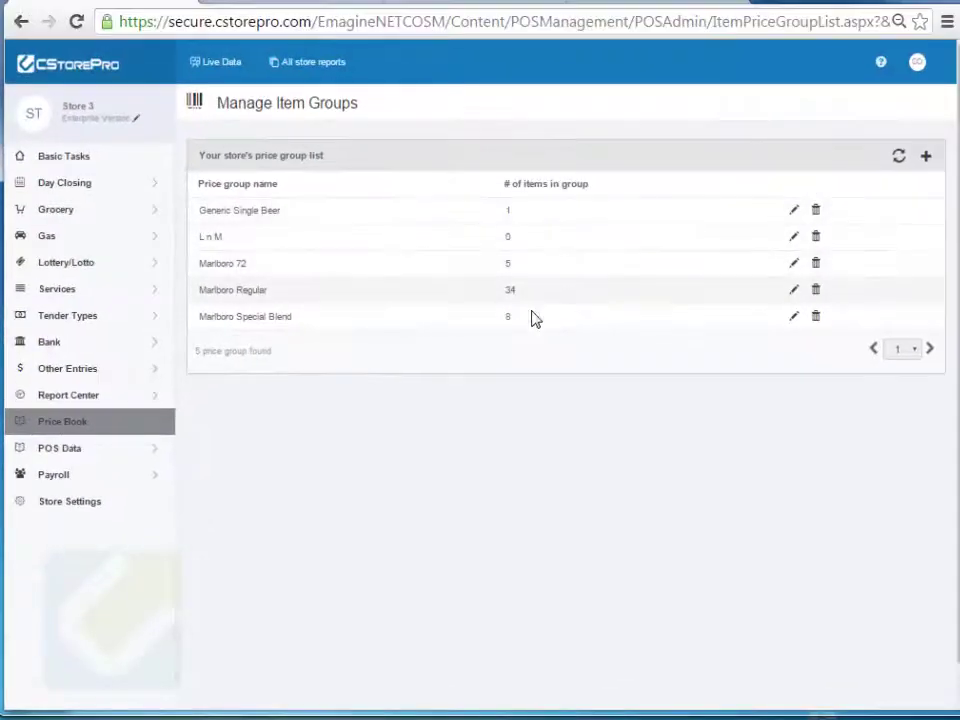
left_click(926, 158)
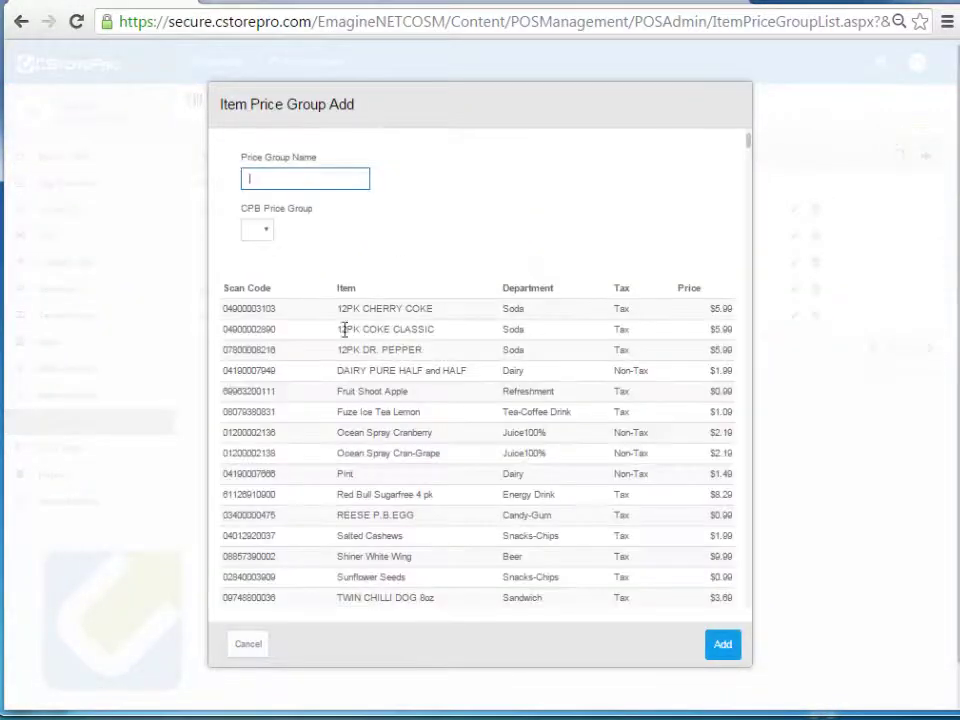
left_click(254, 647)
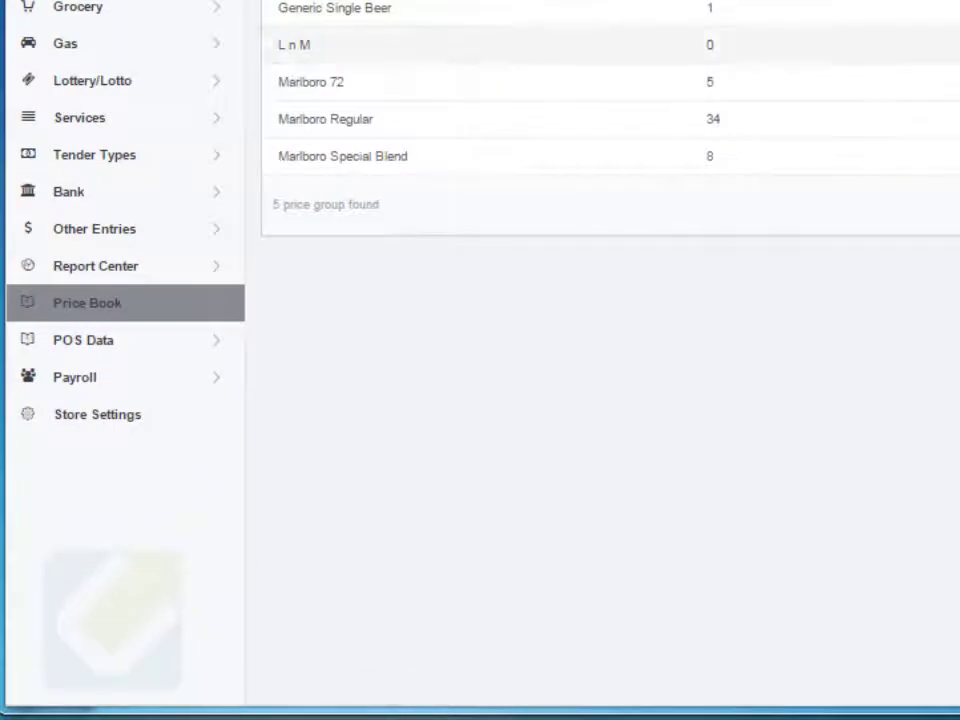
left_click(77, 323)
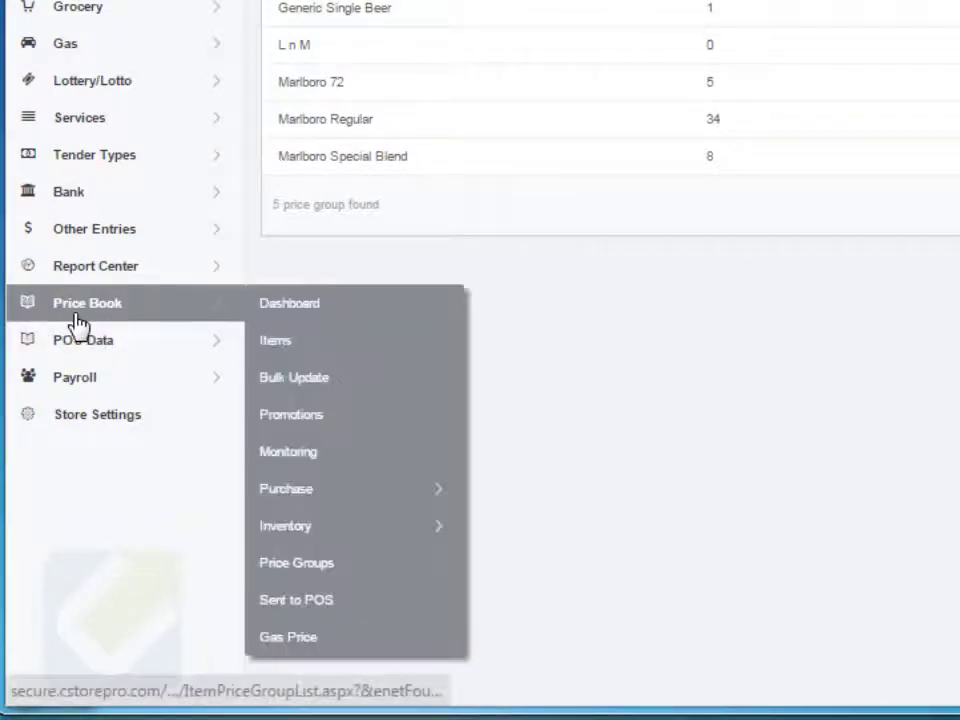
In Bulk Updates, search for items with scan code 0282 priced 5.12
left_click(364, 390)
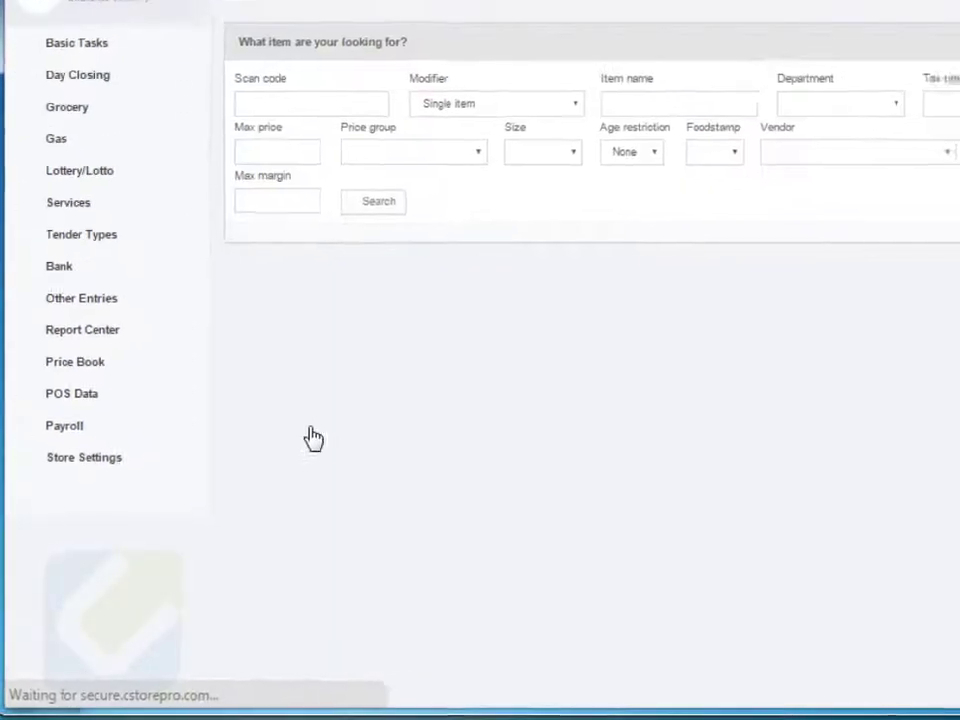
left_click(254, 210)
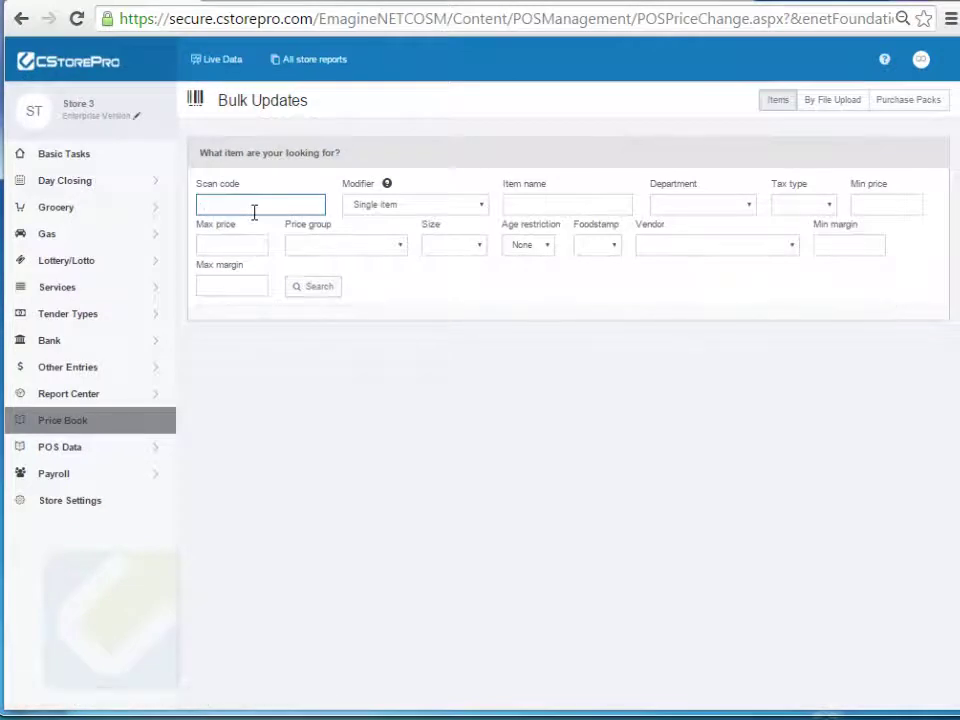
type("0282")
left_click(893, 203)
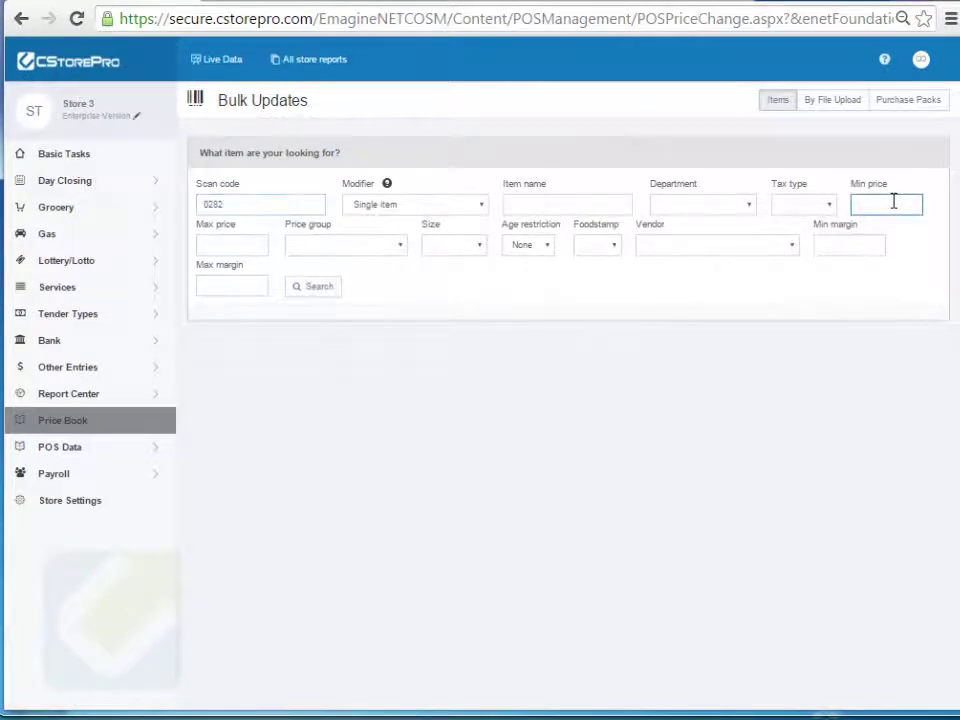
type("5.12")
left_click(313, 286)
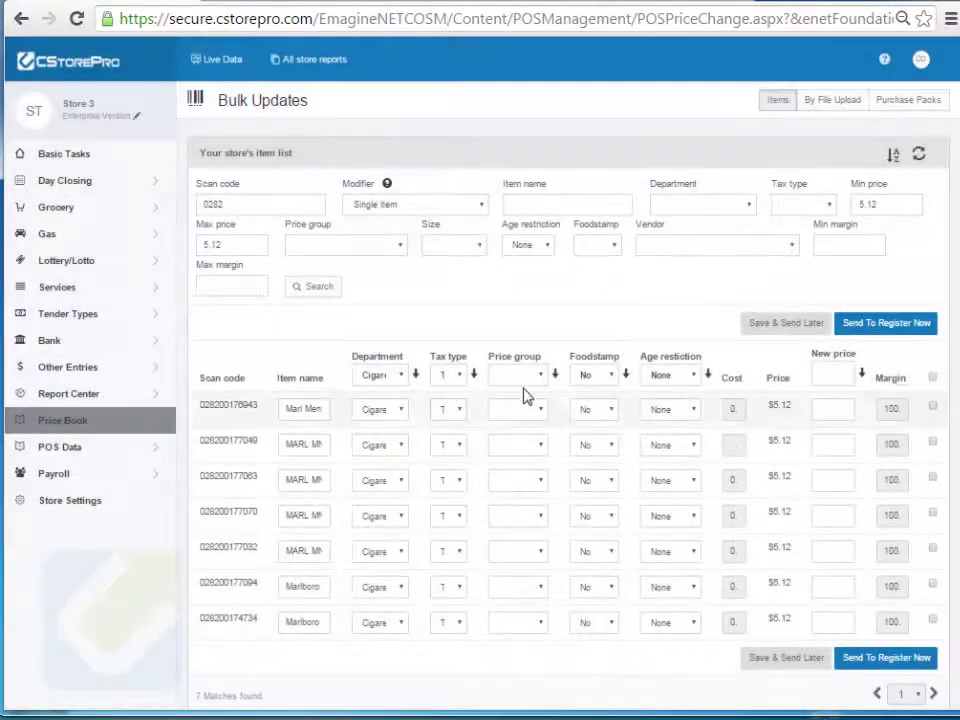
Assign the Marlboro Regular price group to all 7 listed items
left_click(518, 376)
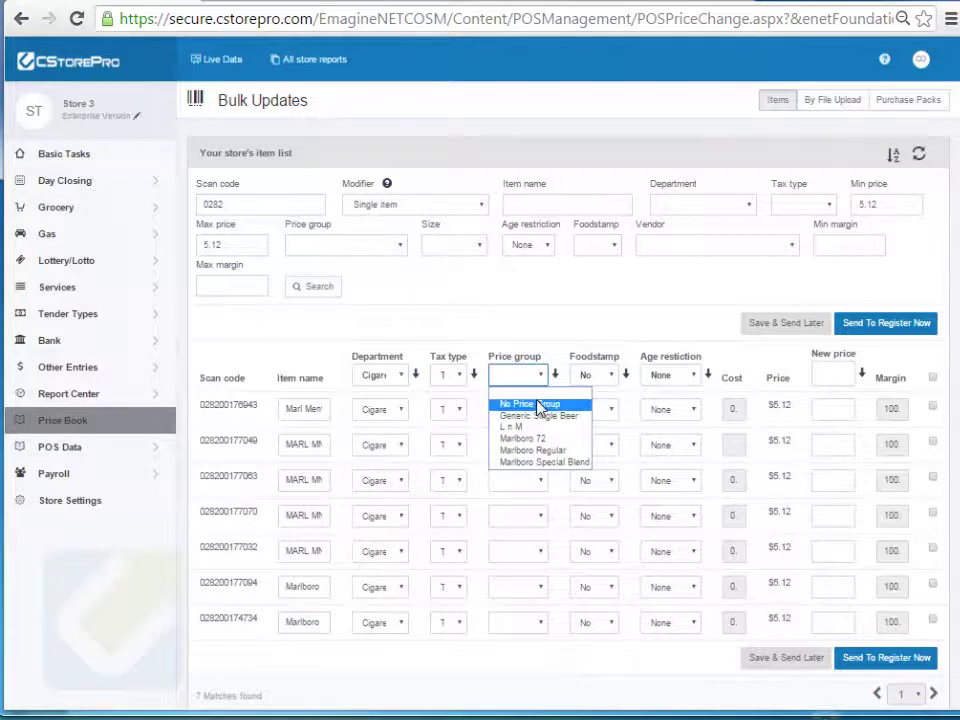
left_click(545, 403)
left_click(545, 377)
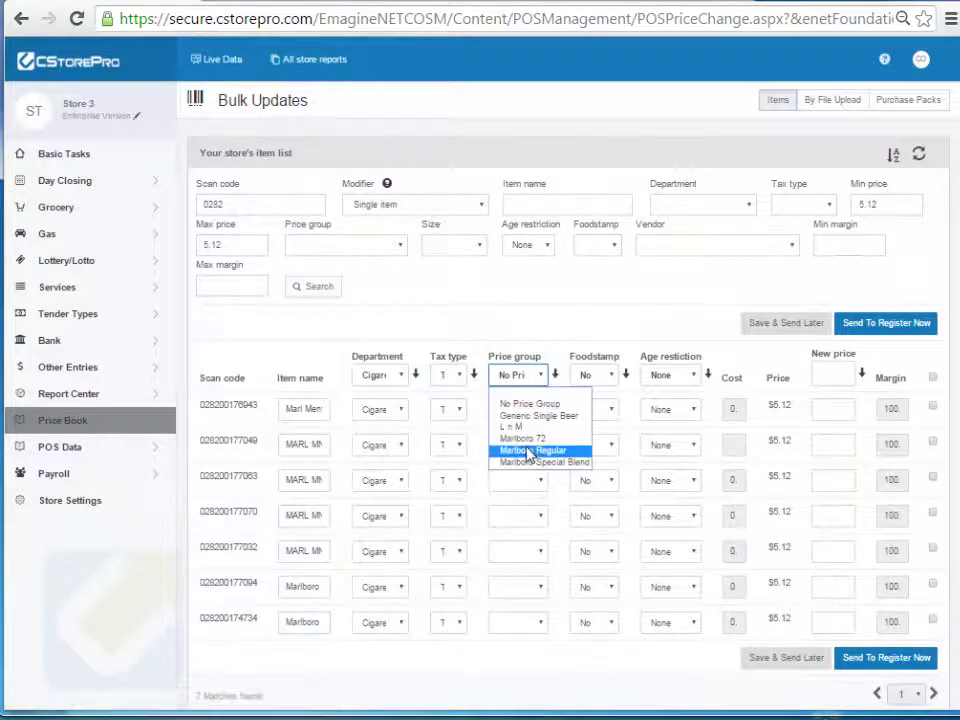
left_click(518, 435)
left_click(555, 376)
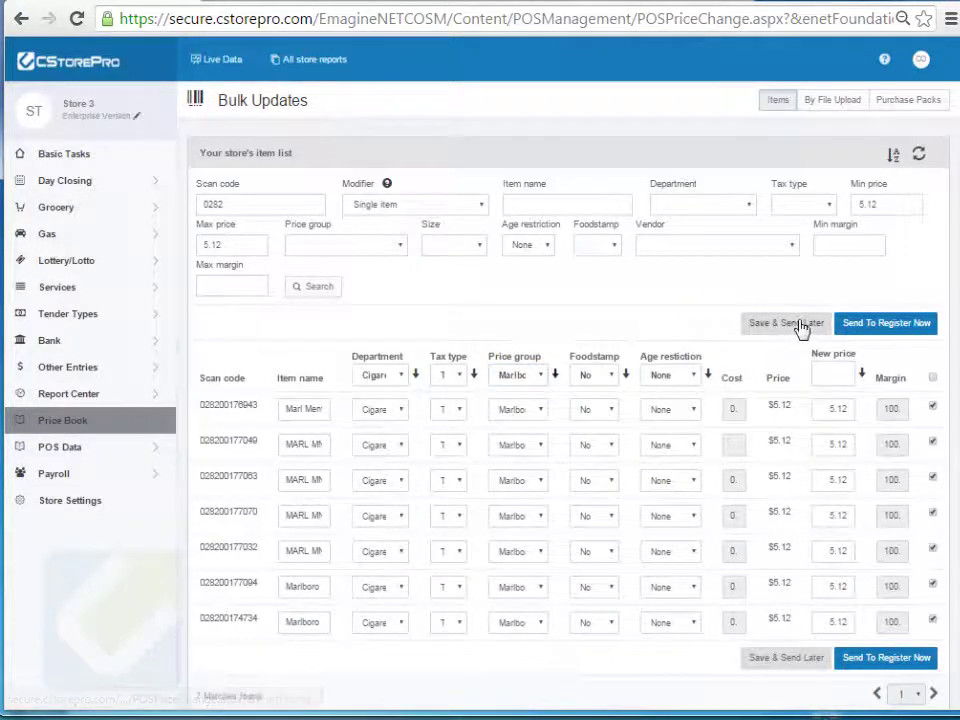